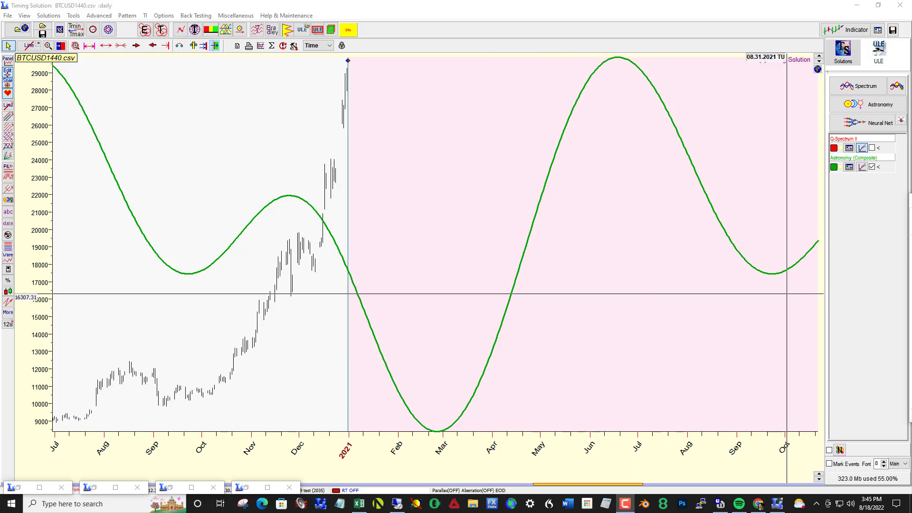
Open the Astronomy (Composite) model's window and move it aside to view its projection line from January 2021 onward
{"action": "left_click", "coordinate": [850, 167]}
{"action": "left_click_drag", "start_coordinate": [794, 204], "coordinate": [528, 224]}
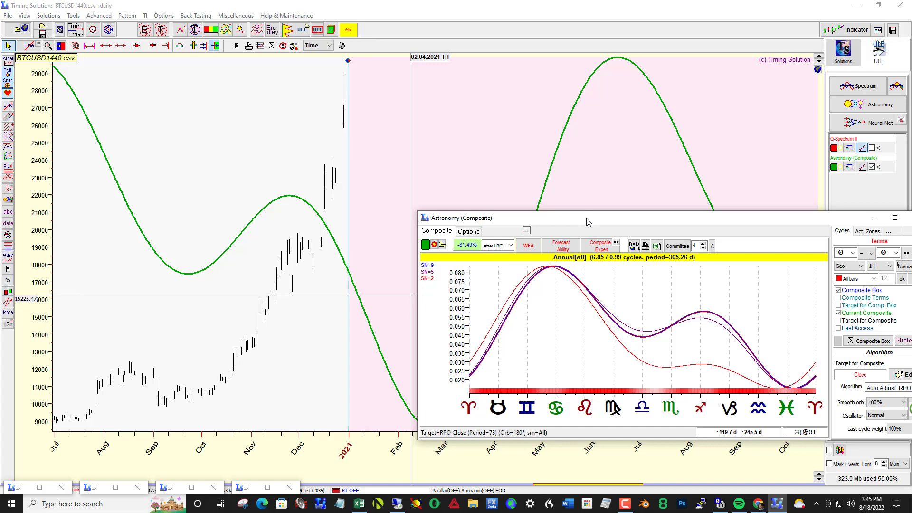
{"action": "left_click_drag", "start_coordinate": [588, 222], "coordinate": [903, 171]}
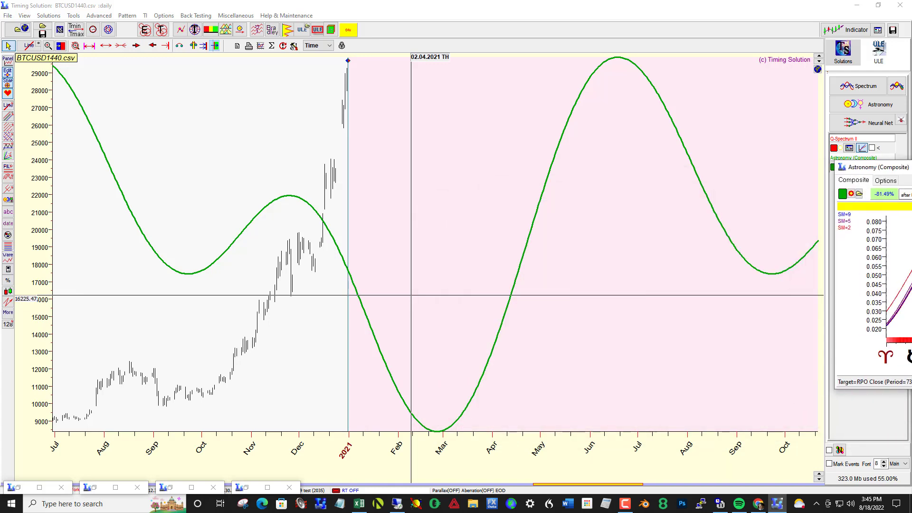
{"action": "left_click_drag", "start_coordinate": [711, 315], "coordinate": [730, 318]}
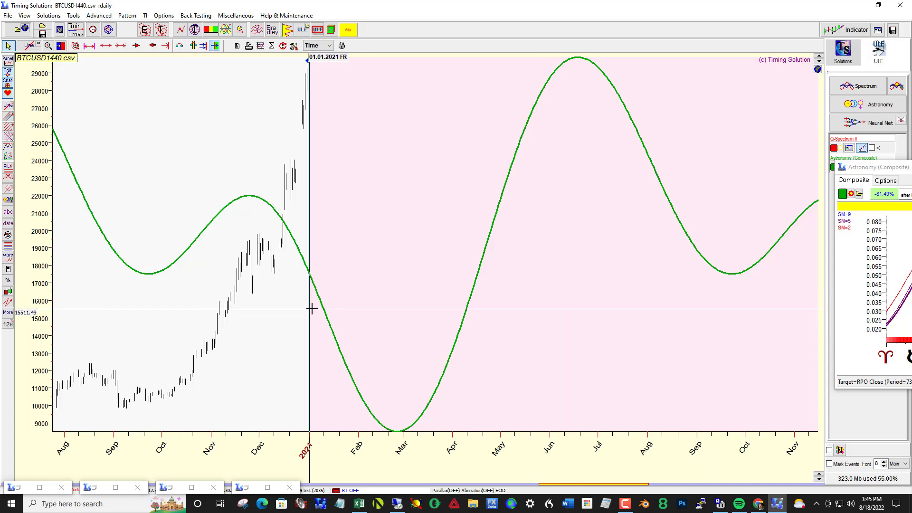
Examine the annual Sun cycle's composite diagram alongside its projection line on the price chart
{"action": "left_click_drag", "start_coordinate": [869, 166], "coordinate": [333, 187]}
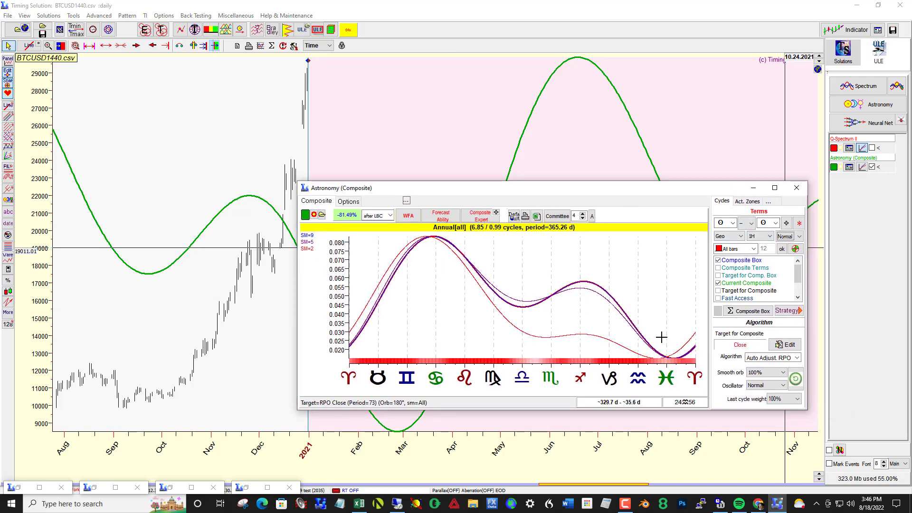
{"action": "left_click_drag", "start_coordinate": [590, 189], "coordinate": [603, 229]}
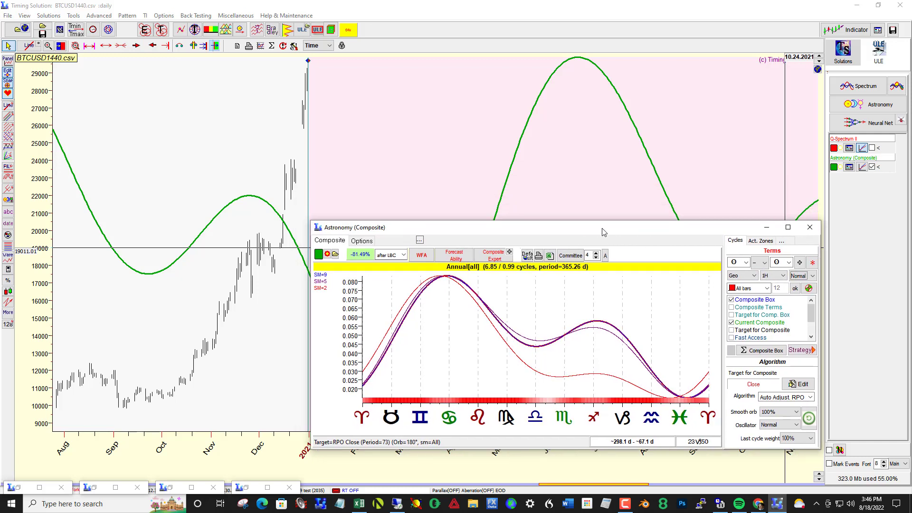
{"action": "left_click", "coordinate": [422, 153]}
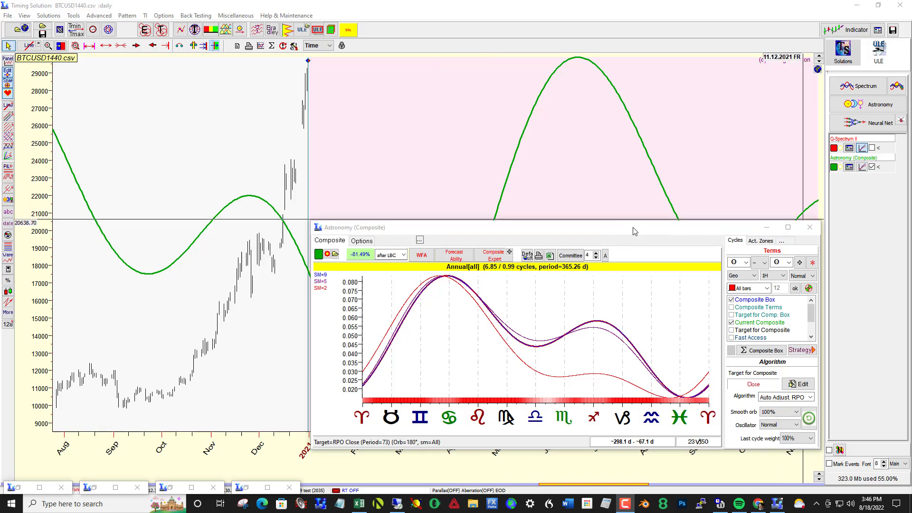
{"action": "left_click_drag", "start_coordinate": [635, 231], "coordinate": [635, 231]}
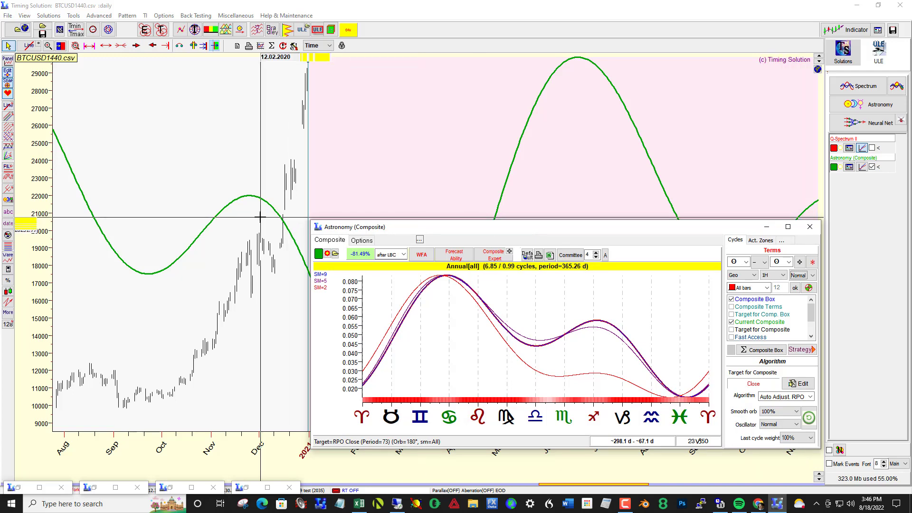
{"action": "left_click_drag", "start_coordinate": [387, 231], "coordinate": [587, 193]}
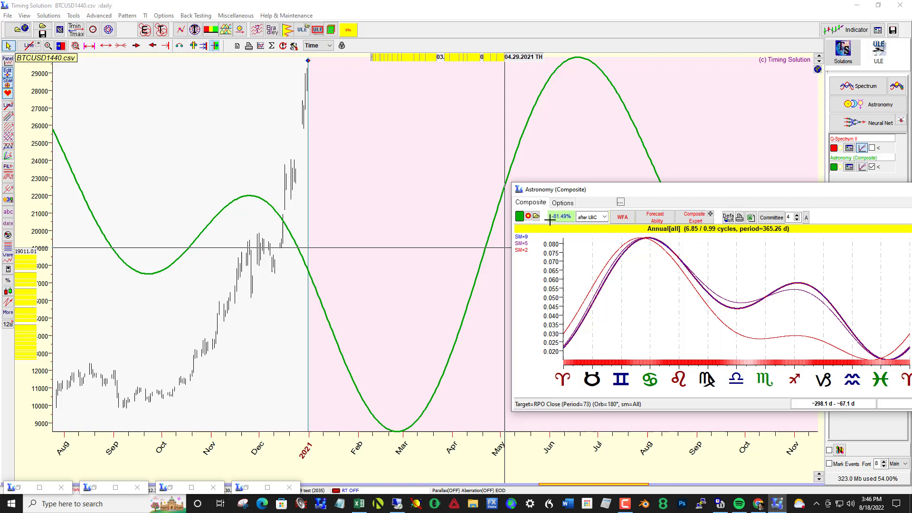
{"action": "left_click_drag", "start_coordinate": [591, 193], "coordinate": [382, 193]}
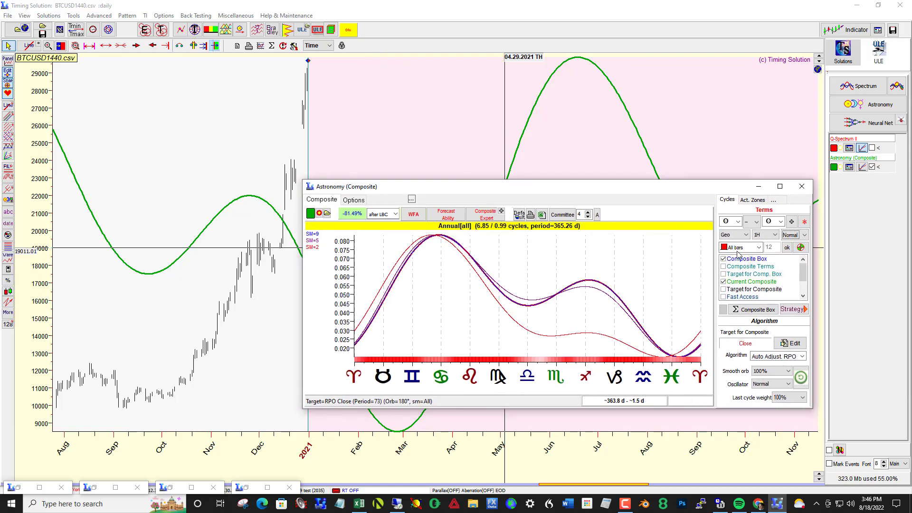
Set the annual Sun composite to Inverted and clear its window off the chart
{"action": "left_click", "coordinate": [793, 234]}
{"action": "left_click", "coordinate": [792, 253]}
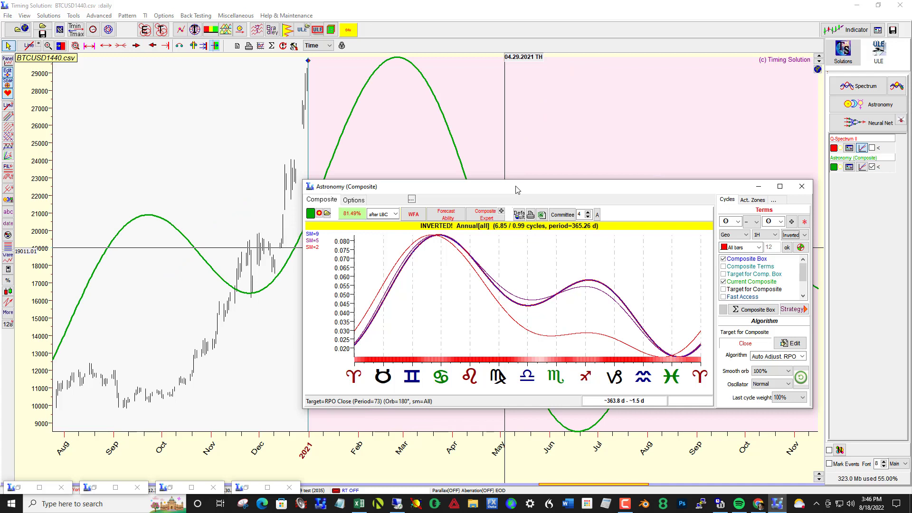
{"action": "left_click_drag", "start_coordinate": [517, 190], "coordinate": [691, 191]}
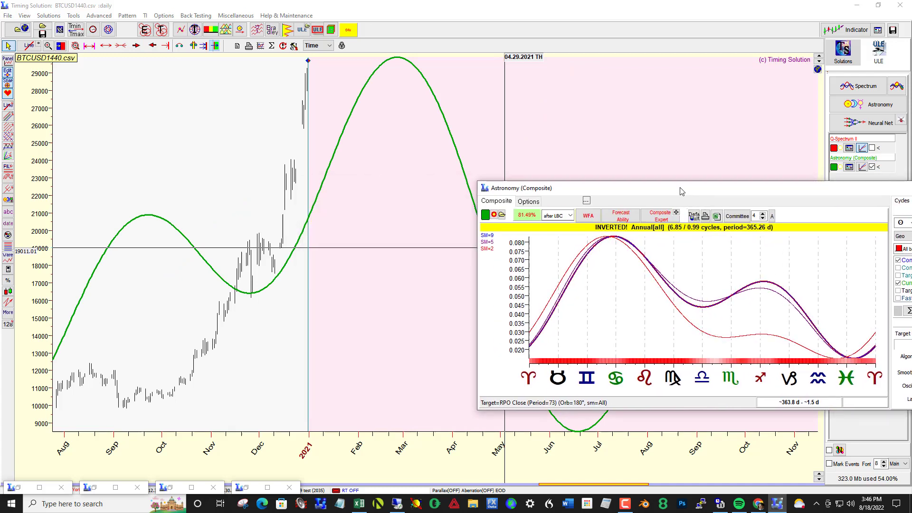
{"action": "left_click_drag", "start_coordinate": [682, 191], "coordinate": [911, 193]}
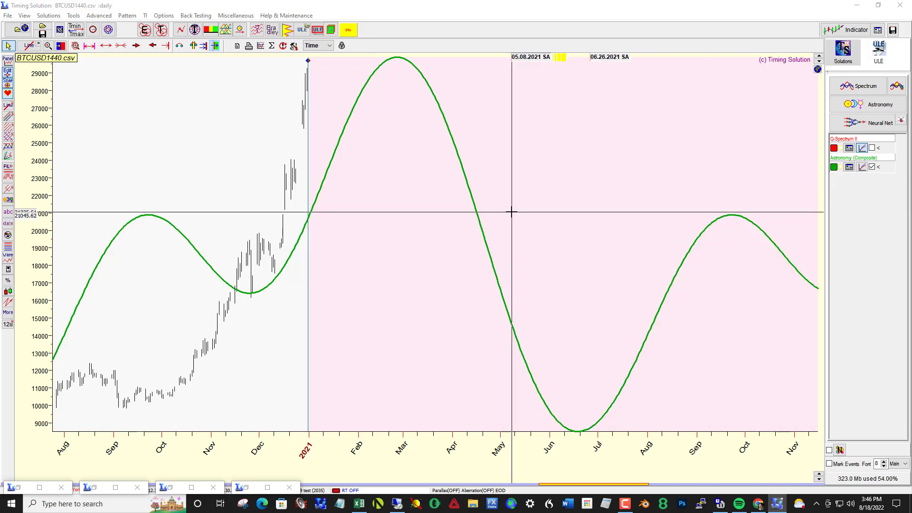
Compare the inverted annual composite diagram with its projection line on the chart
{"action": "left_click_drag", "start_coordinate": [911, 192], "coordinate": [298, 174]}
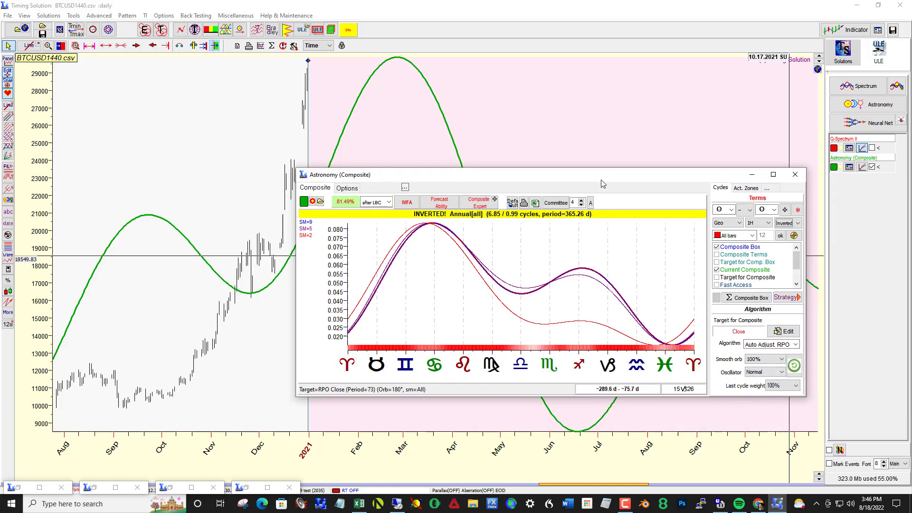
{"action": "left_click_drag", "start_coordinate": [603, 183], "coordinate": [911, 204]}
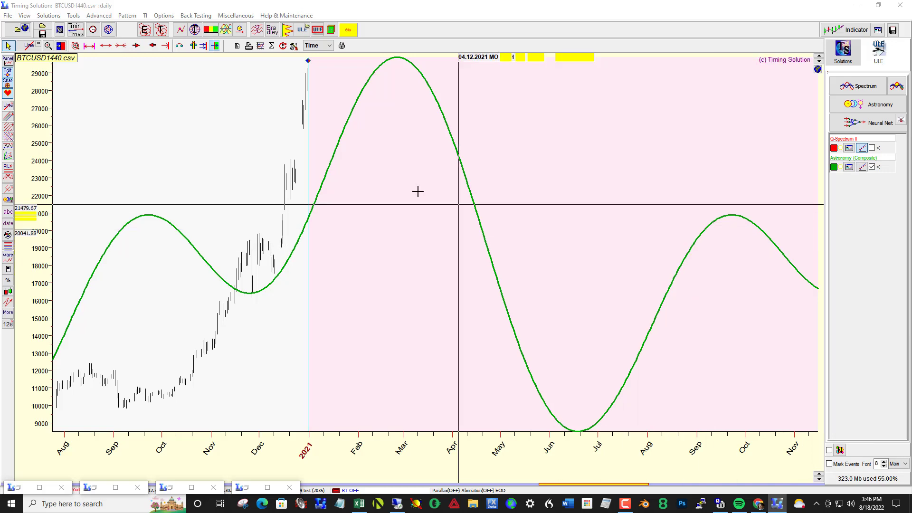
{"action": "left_click_drag", "start_coordinate": [898, 236], "coordinate": [267, 193]}
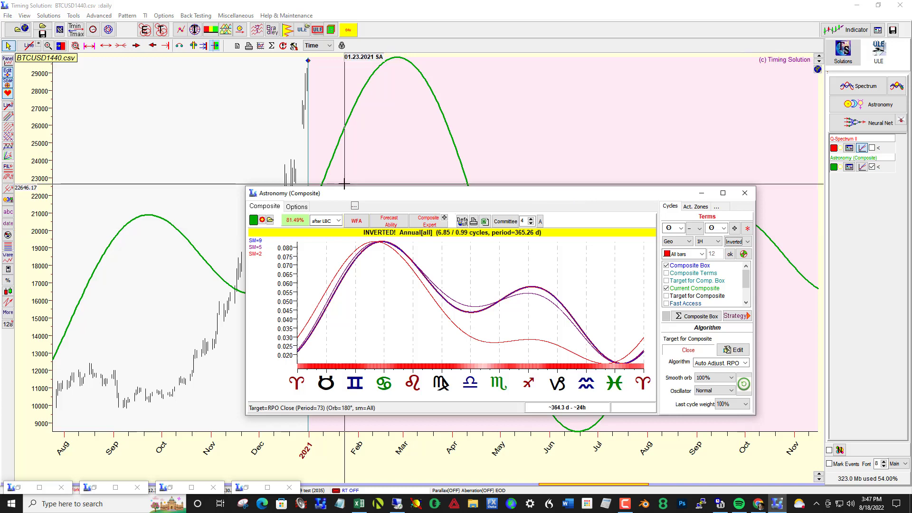
{"action": "left_click_drag", "start_coordinate": [355, 197], "coordinate": [445, 203]}
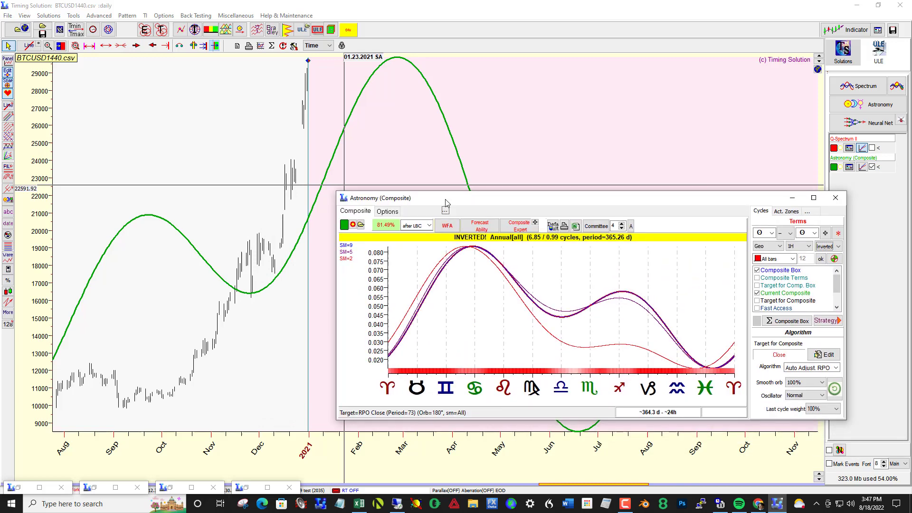
{"action": "left_click_drag", "start_coordinate": [446, 203], "coordinate": [478, 199]}
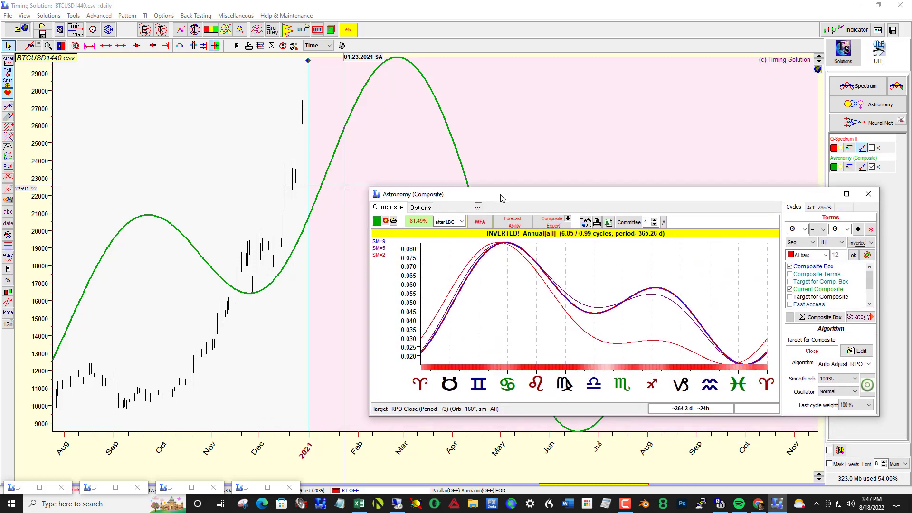
{"action": "left_click_drag", "start_coordinate": [695, 218], "coordinate": [477, 202]}
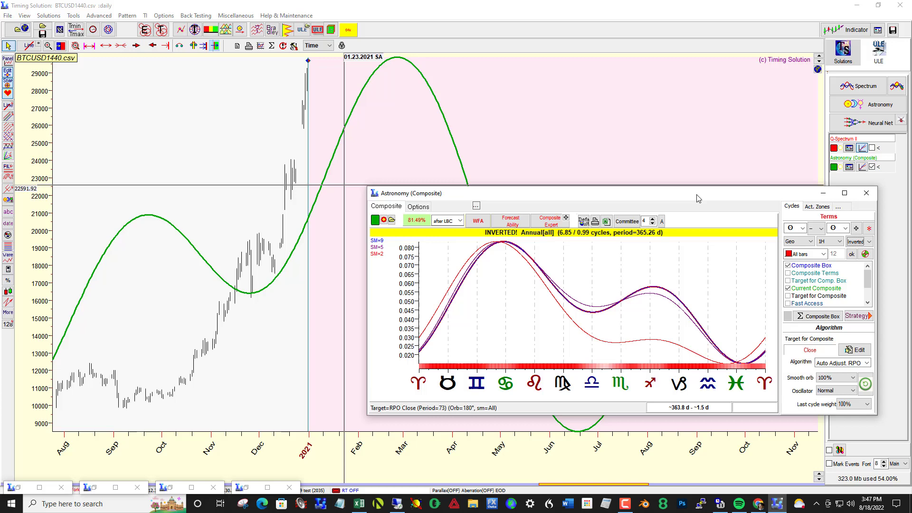
{"action": "left_click_drag", "start_coordinate": [698, 198], "coordinate": [664, 224]}
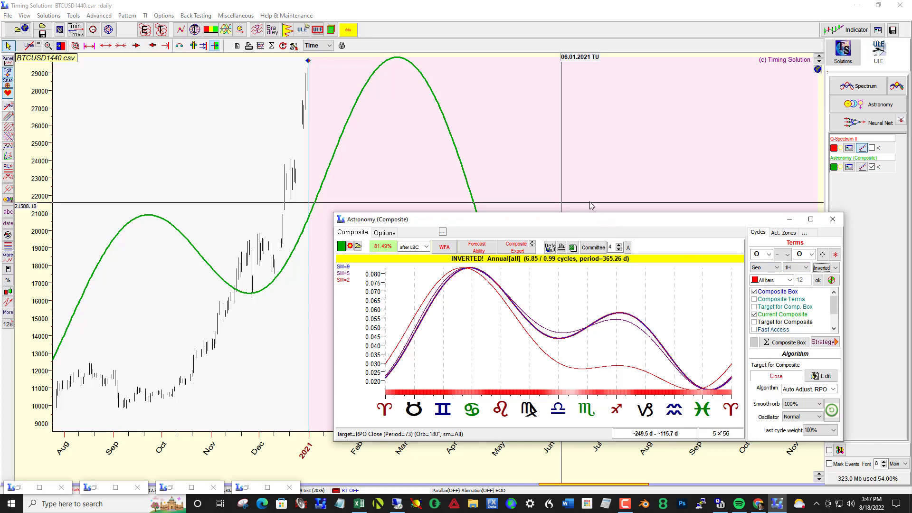
{"action": "left_click_drag", "start_coordinate": [608, 220], "coordinate": [548, 157]}
{"action": "left_click", "coordinate": [741, 354]}
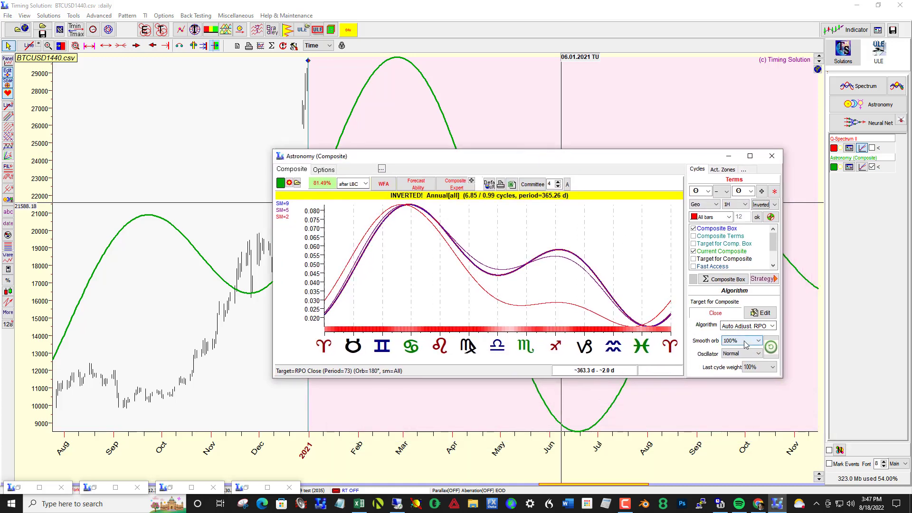
{"action": "left_click", "coordinate": [739, 362]}
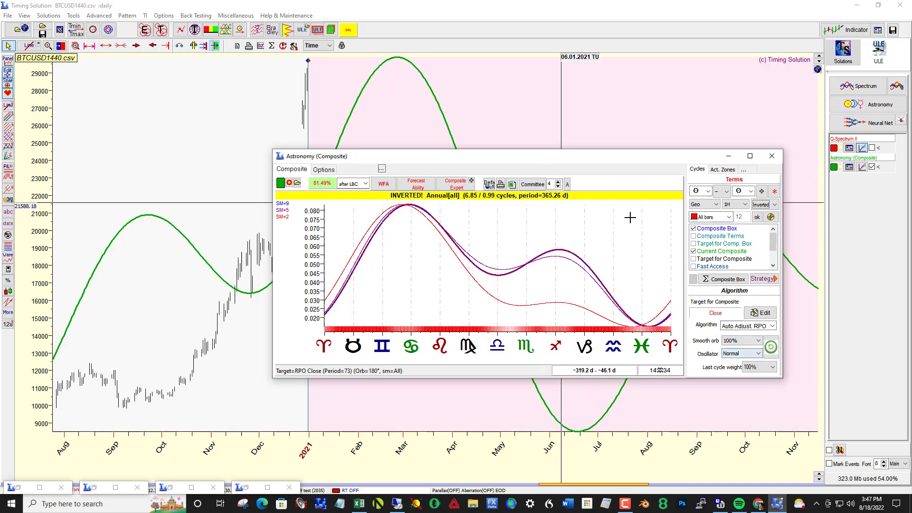
{"action": "left_click", "coordinate": [694, 229]}
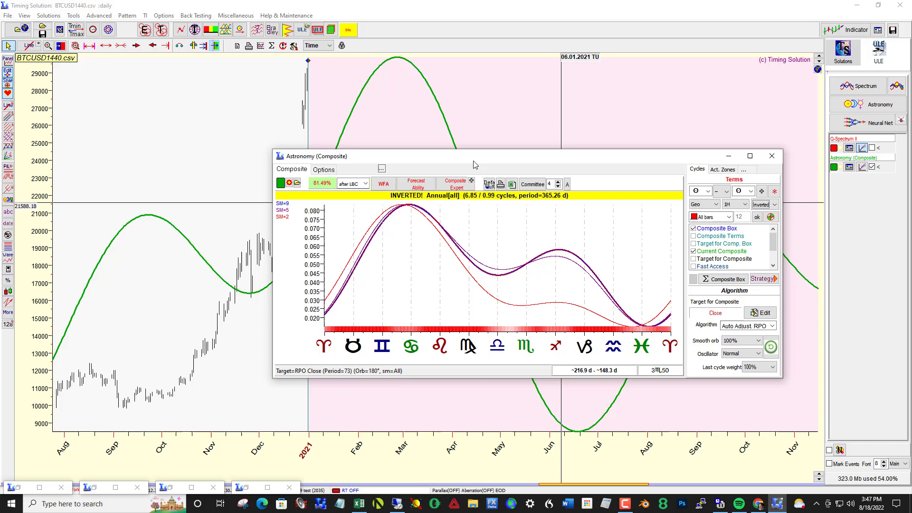
Clear the composite window off the chart and reveal the actual prices beyond the January 2021 border
{"action": "left_click_drag", "start_coordinate": [473, 161], "coordinate": [910, 223]}
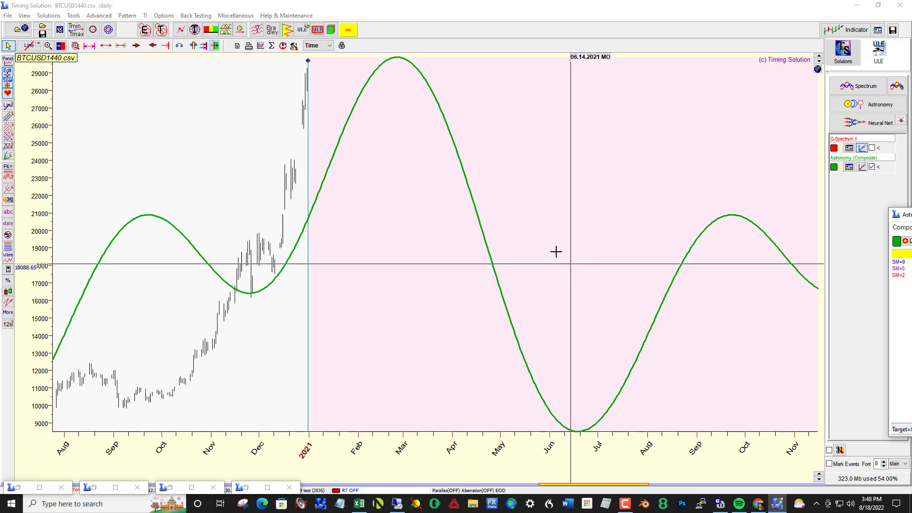
{"action": "left_click", "coordinate": [215, 46]}
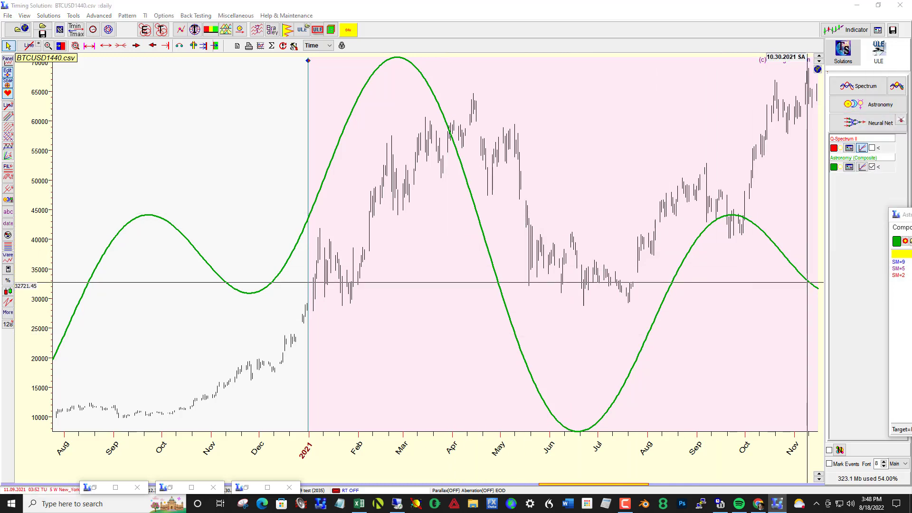
Open the Q-Spectrum II cycle window, and switch to Excel to check the sun-sun harmonic in the East Point calculator
{"action": "left_click", "coordinate": [849, 148]}
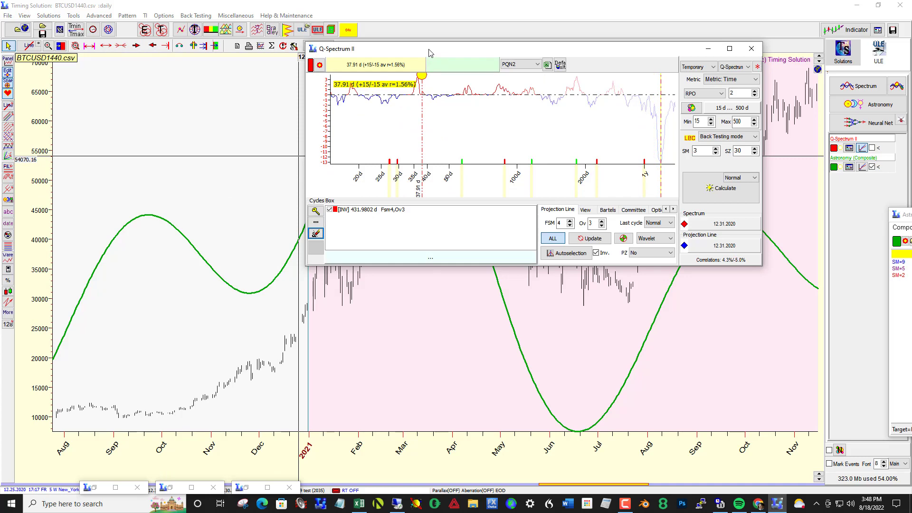
{"action": "left_click_drag", "start_coordinate": [429, 52], "coordinate": [911, 145]}
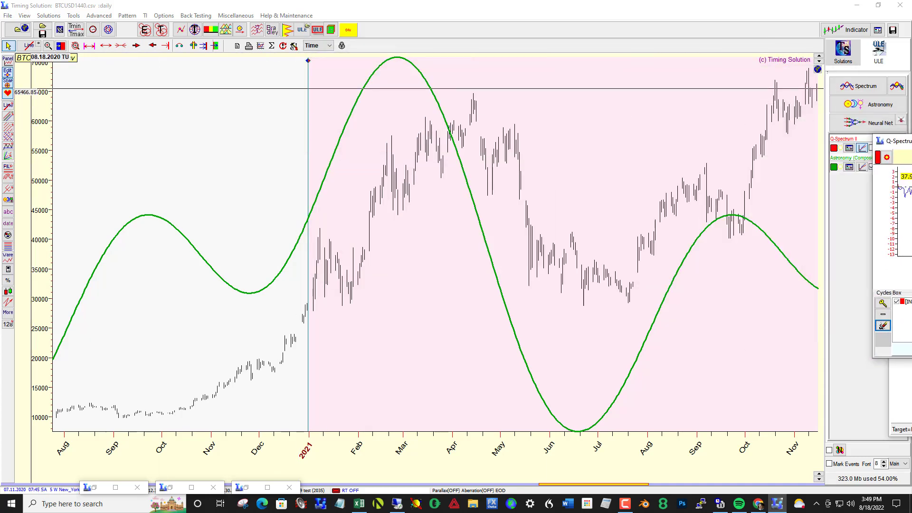
{"action": "left_click", "coordinate": [359, 504]}
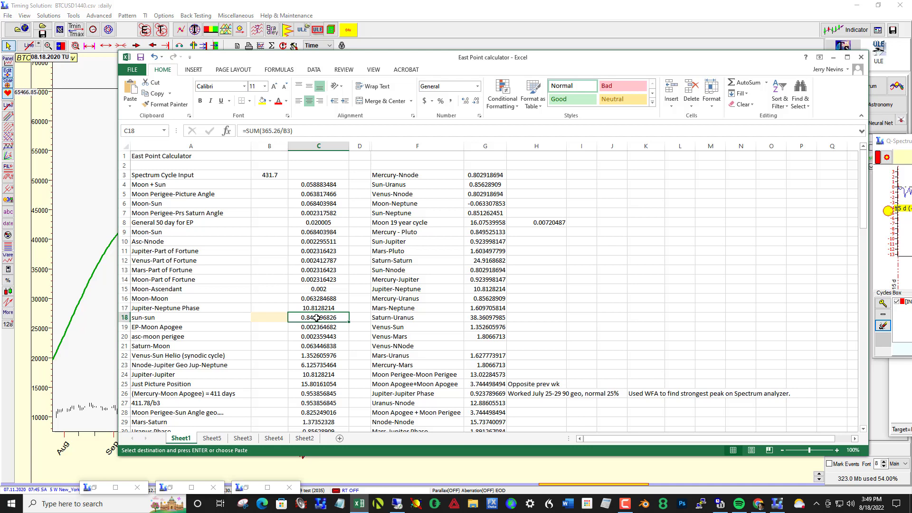
{"action": "key", "text": "alt+Tab"}
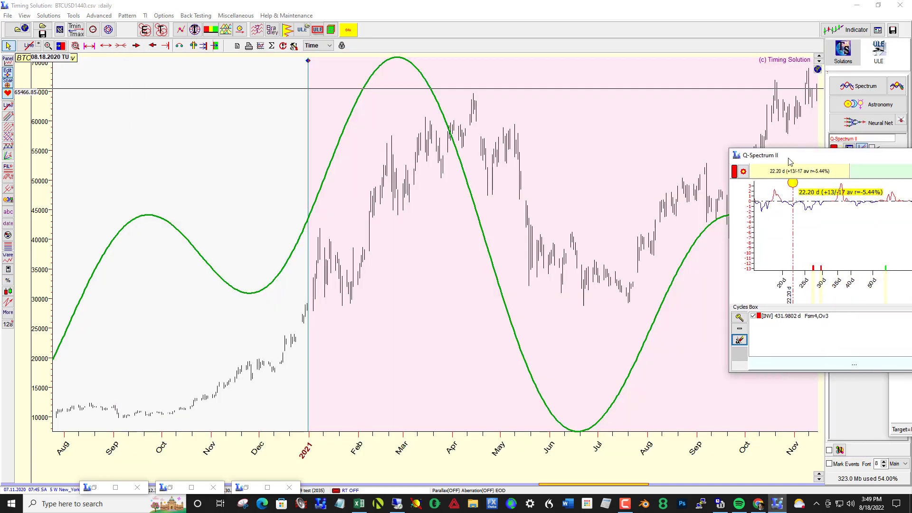
Show the composite's Smoothing Orb options and set the Sun cycle's harmonic to Manual, using the manually defined value 0.846096826
{"action": "left_click_drag", "start_coordinate": [805, 217], "coordinate": [358, 168]}
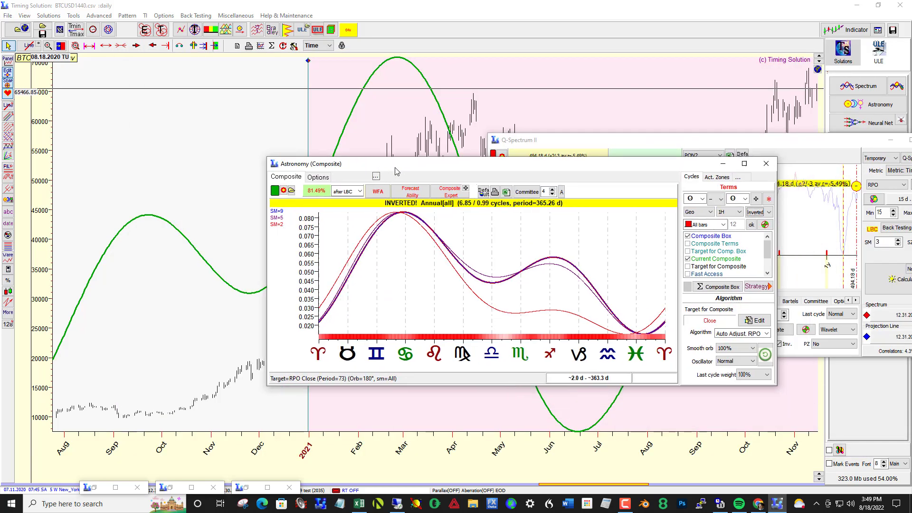
{"action": "left_click", "coordinate": [322, 175]}
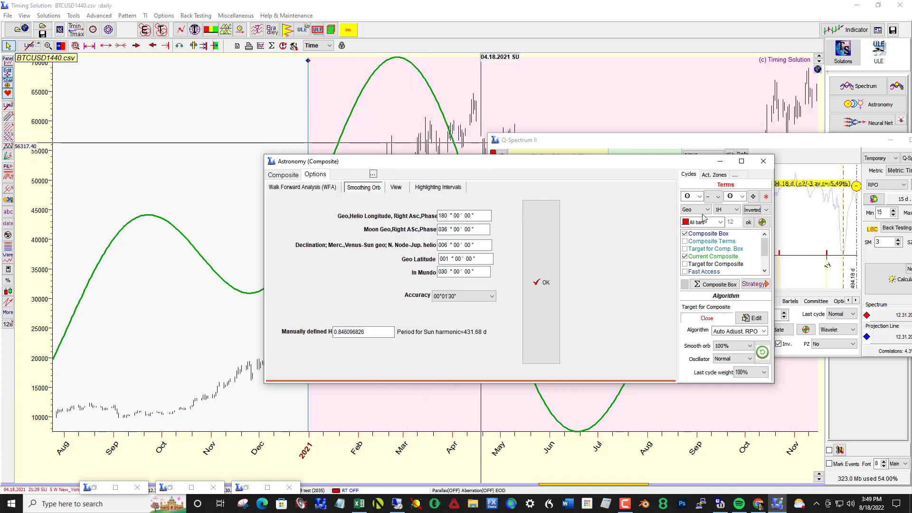
{"action": "left_click", "coordinate": [732, 215]}
{"action": "left_click_drag", "start_coordinate": [737, 227], "coordinate": [738, 260]}
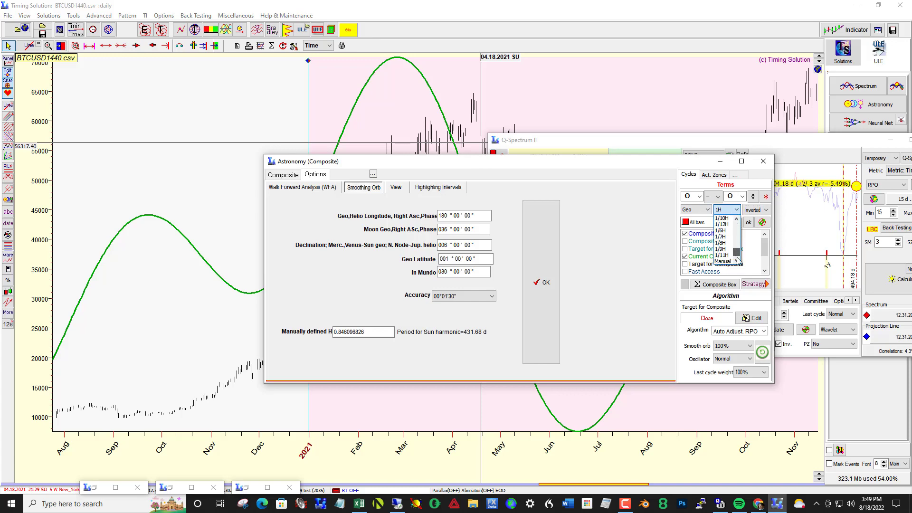
{"action": "left_click", "coordinate": [730, 261]}
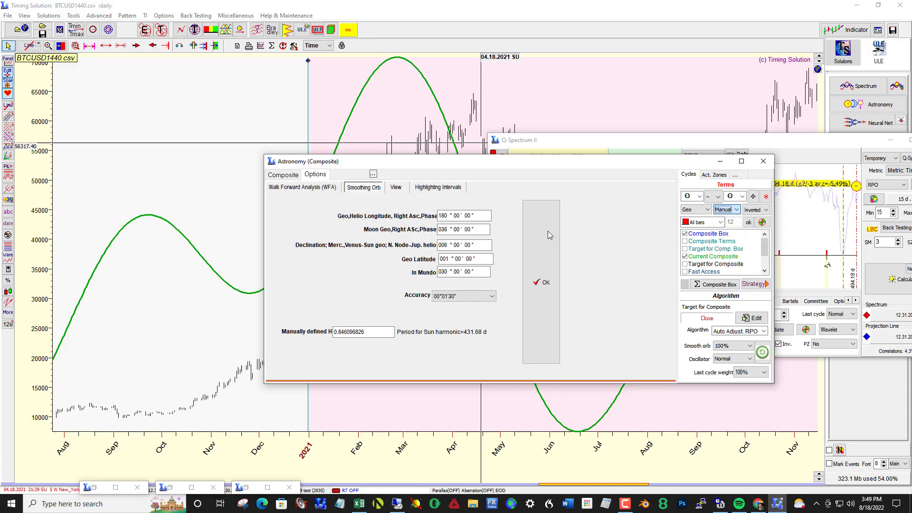
Move the Astronomy and Q-Spectrum II windows aside to compare the manual-harmonic projection line with the 2021 prices
{"action": "left_click_drag", "start_coordinate": [476, 166], "coordinate": [789, 247]}
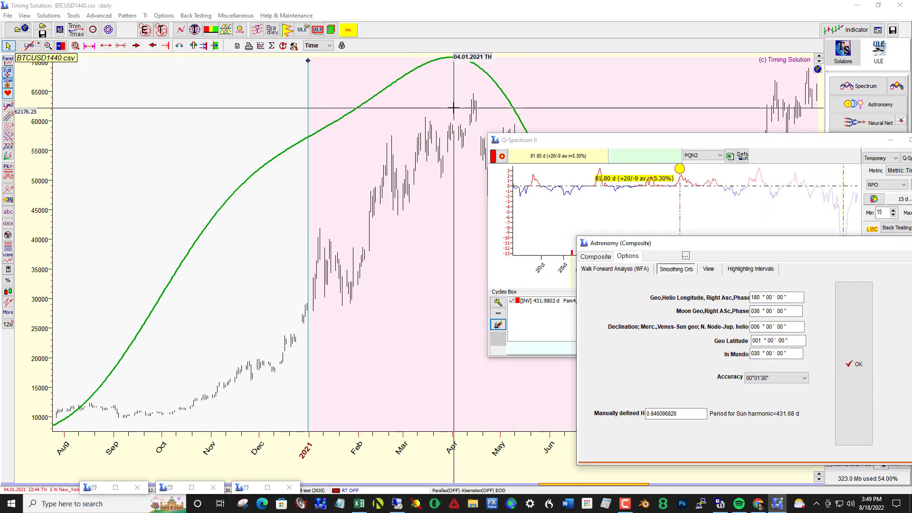
{"action": "left_click_drag", "start_coordinate": [518, 140], "coordinate": [911, 197]}
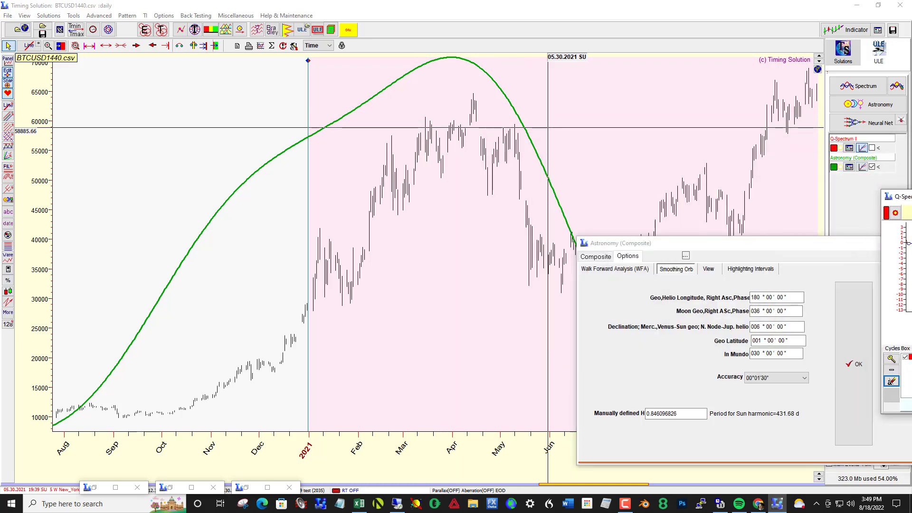
{"action": "left_click_drag", "start_coordinate": [719, 252], "coordinate": [911, 285]}
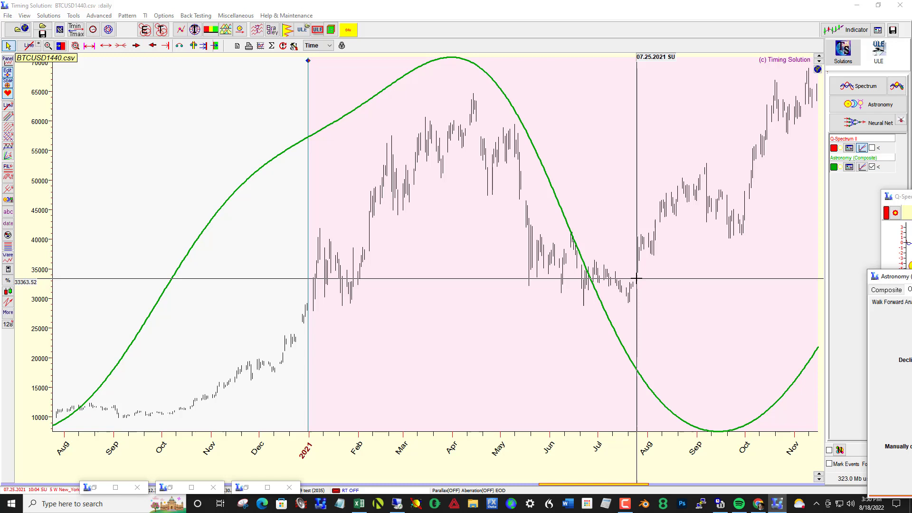
Set the chart's Learning Border Cursor (LBC) to 07.15.2021
{"action": "left_click_drag", "start_coordinate": [637, 279], "coordinate": [521, 291]}
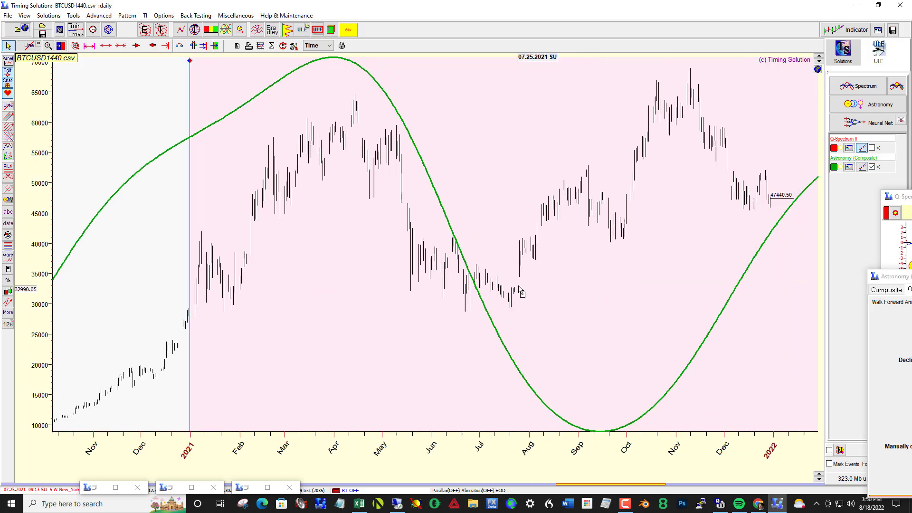
{"action": "right_click", "coordinate": [504, 291]}
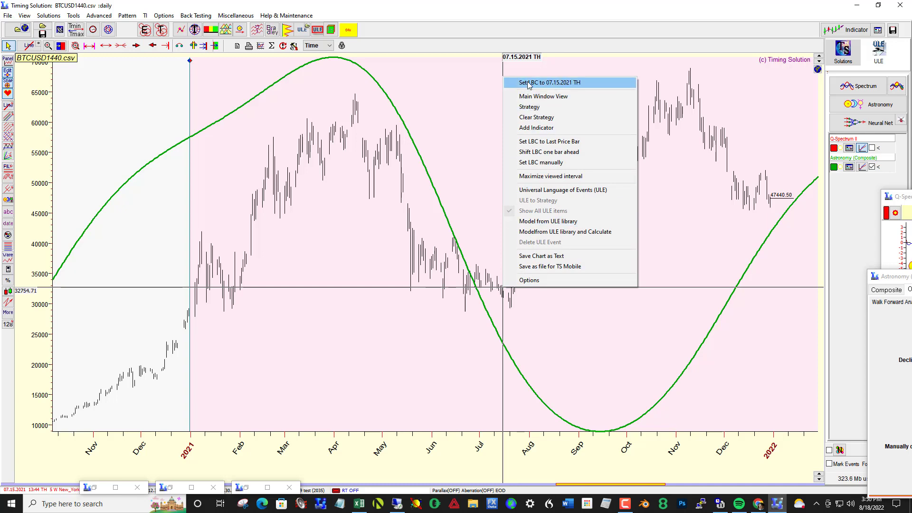
{"action": "left_click", "coordinate": [550, 83]}
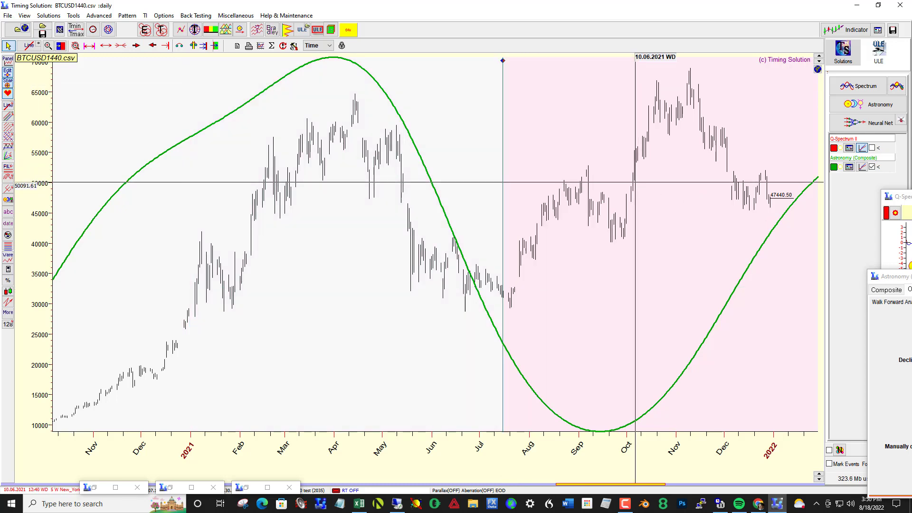
Bring the Q-Spectrum II window forward and add the inverted 462.0369 d cycle from the spectrum to the Cycles Box
{"action": "left_click", "coordinate": [889, 196]}
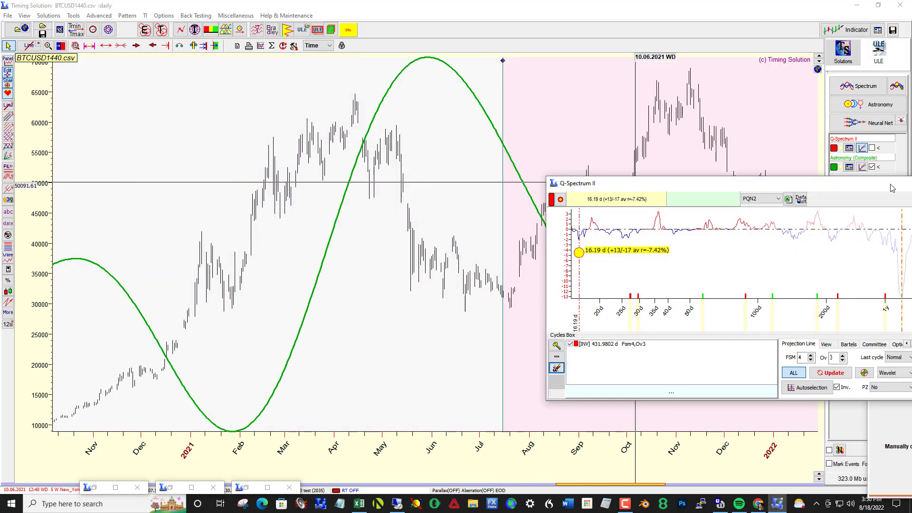
{"action": "left_click_drag", "start_coordinate": [890, 183], "coordinate": [697, 226]}
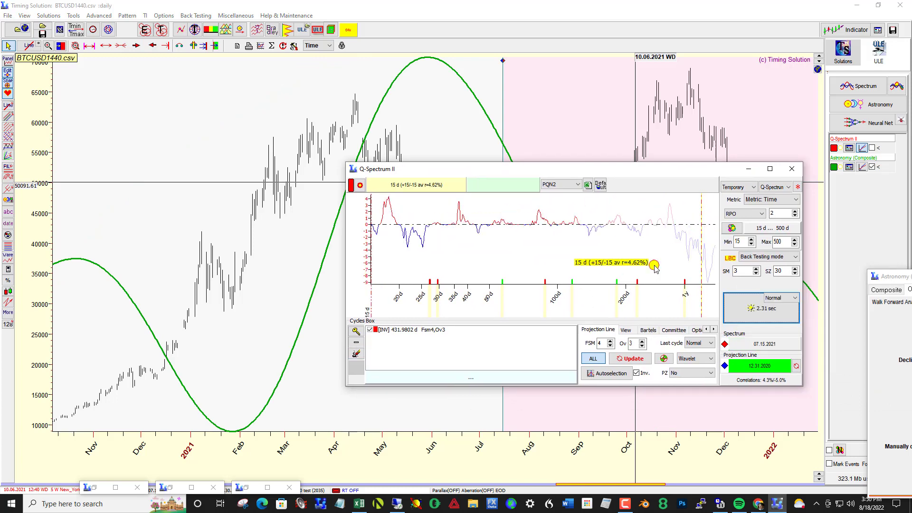
{"action": "left_click_drag", "start_coordinate": [716, 285], "coordinate": [709, 281]}
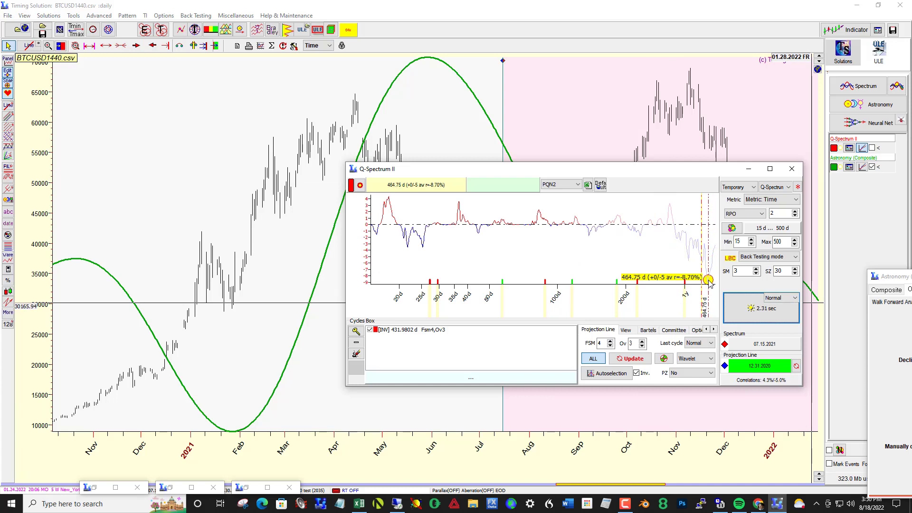
{"action": "left_click", "coordinate": [709, 281]}
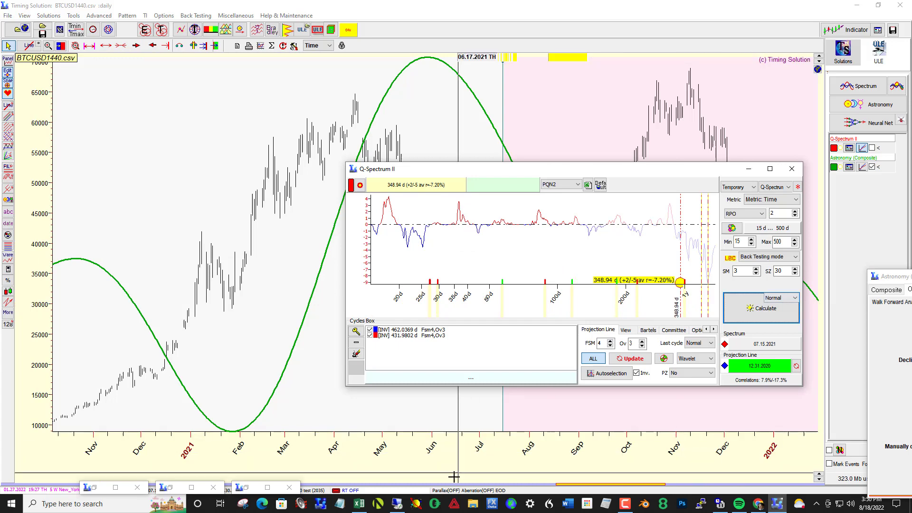
Switch to Excel and set the Spectrum Cycle Input in the East Point calculator to 462.0369
{"action": "left_click", "coordinate": [359, 503]}
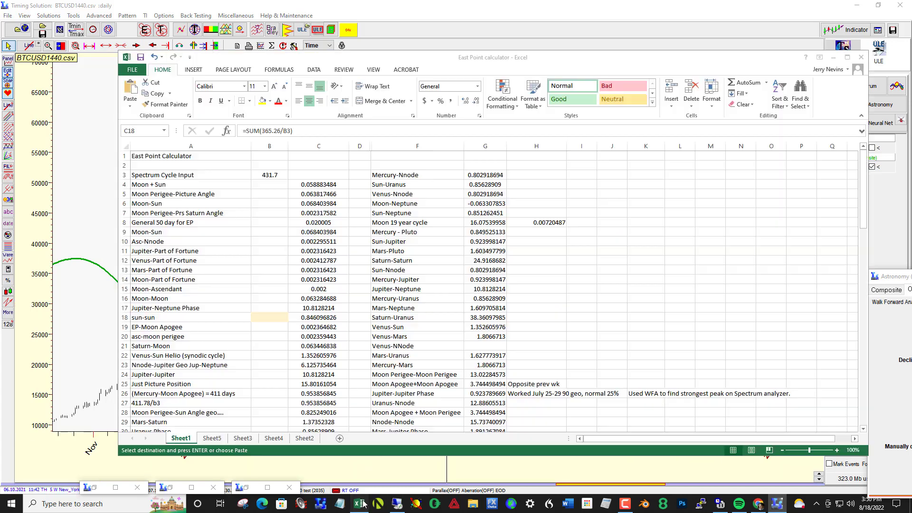
{"action": "left_click", "coordinate": [272, 177]}
{"action": "type", "text": "462"}
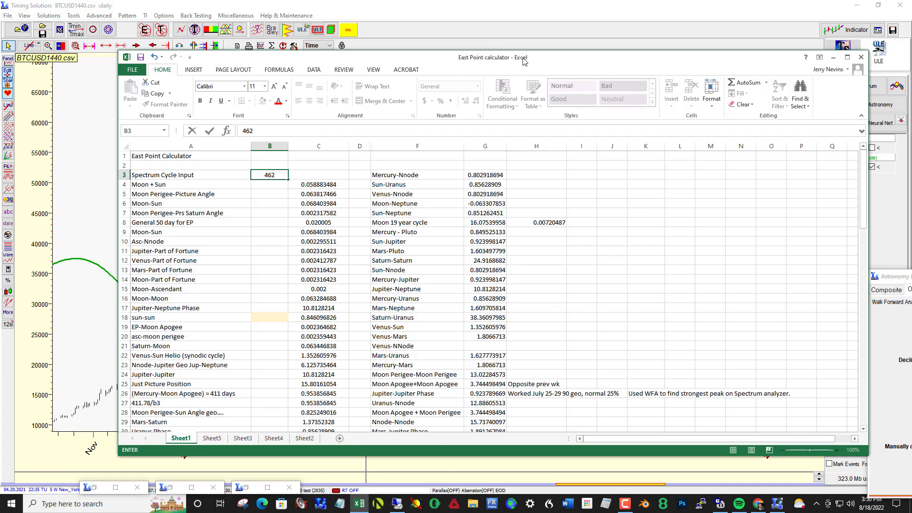
{"action": "left_click_drag", "start_coordinate": [523, 61], "coordinate": [528, 91]}
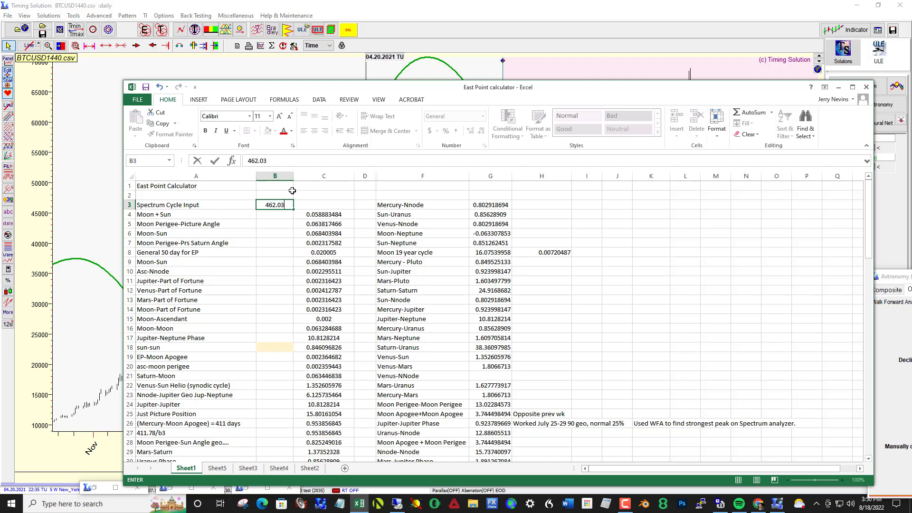
{"action": "key", "text": "Return"}
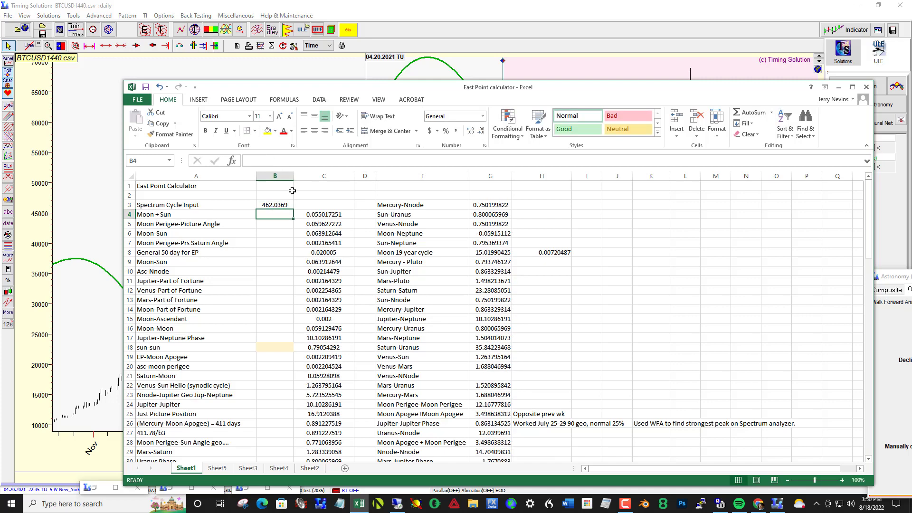
Copy the calculated sun-sun harmonic from cell C18 and minimize the workbook to return to Timing Solution
{"action": "left_click", "coordinate": [323, 350]}
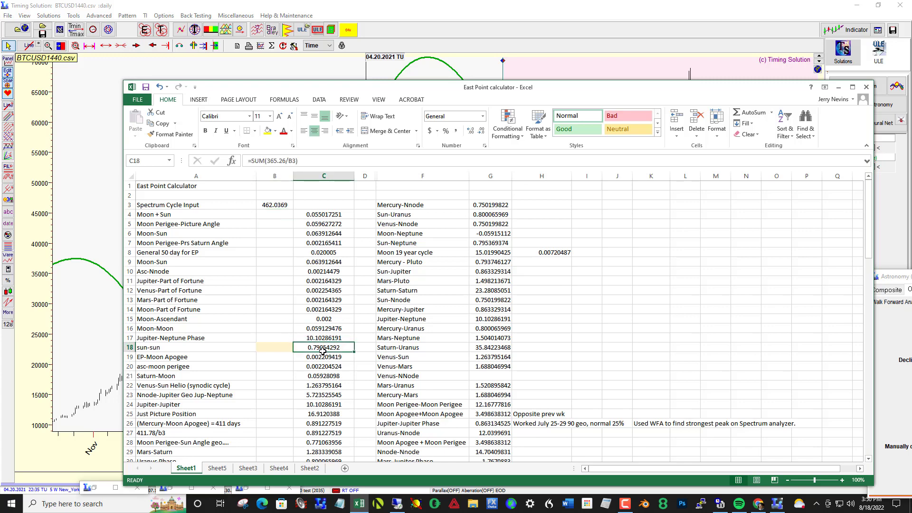
{"action": "right_click", "coordinate": [329, 349]}
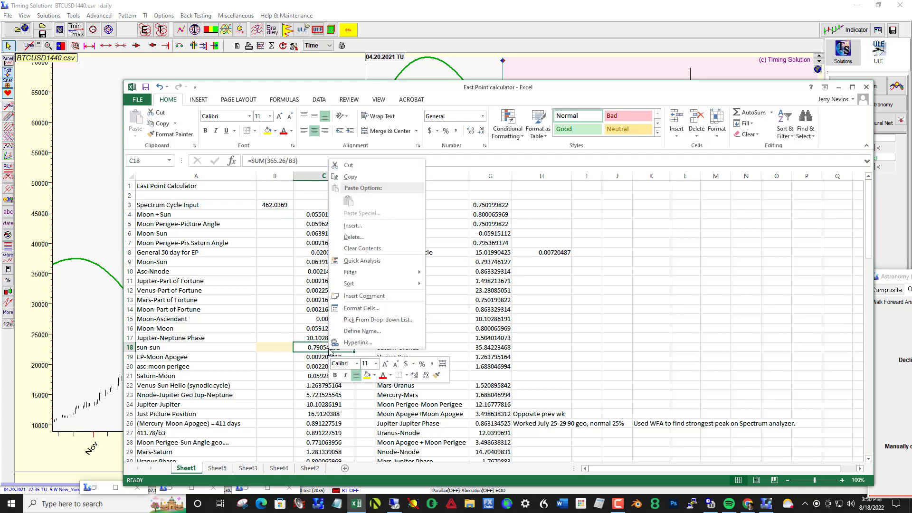
{"action": "left_click", "coordinate": [351, 177]}
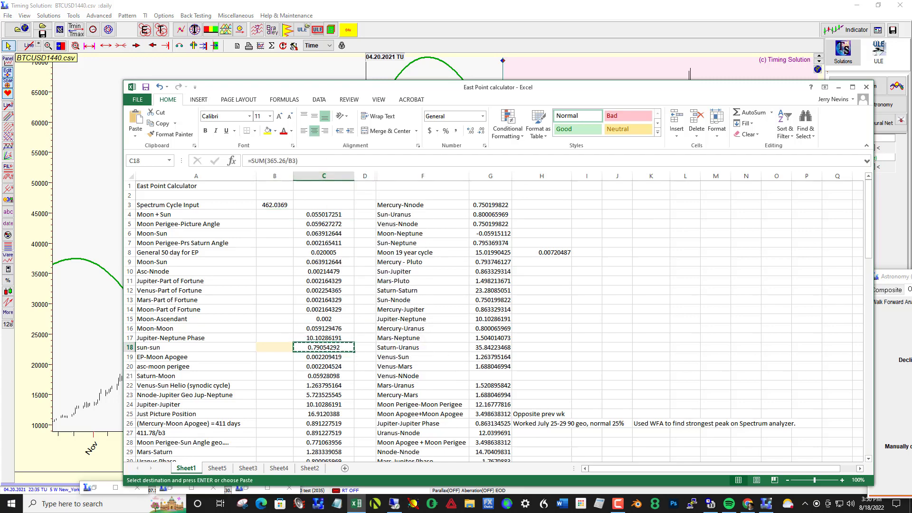
{"action": "left_click", "coordinate": [839, 87]}
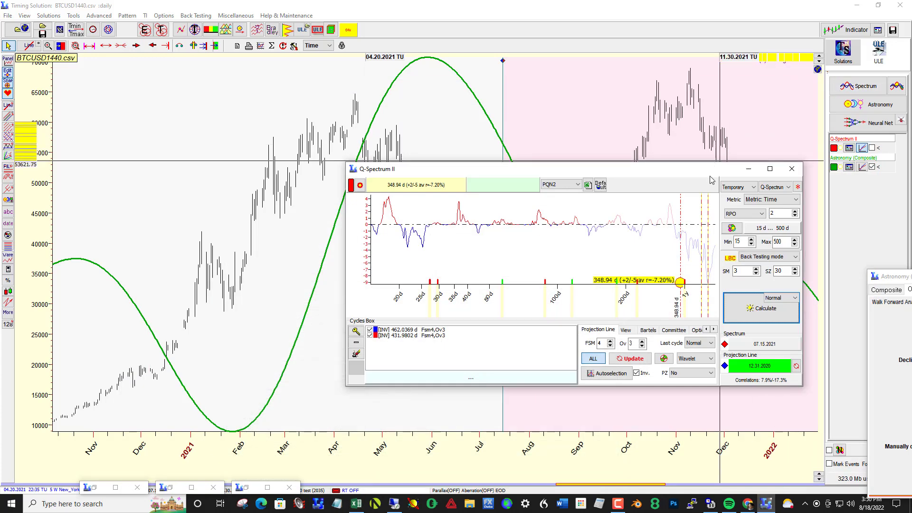
Replace the manually defined harmonic in the Astronomy composite's Smoothing Orb options with 0.79054292 and apply it
{"action": "left_click", "coordinate": [889, 302]}
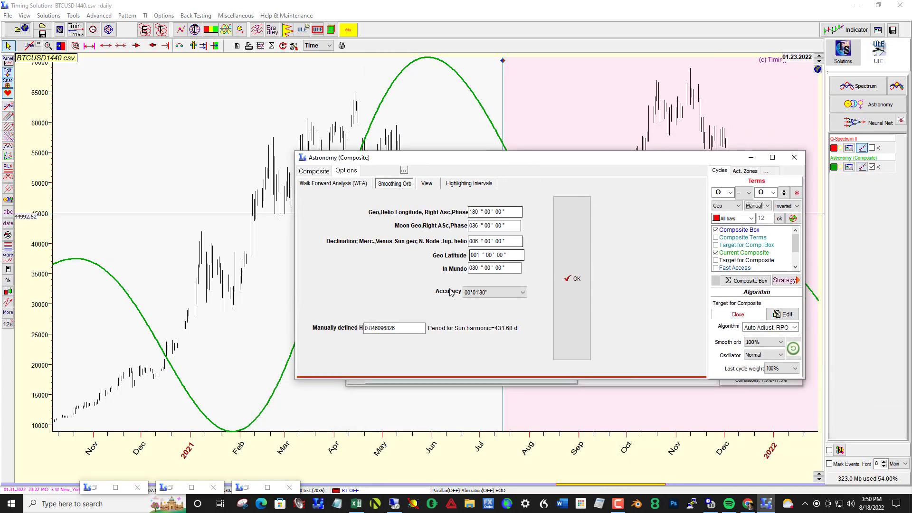
{"action": "left_click_drag", "start_coordinate": [423, 328], "coordinate": [348, 331]}
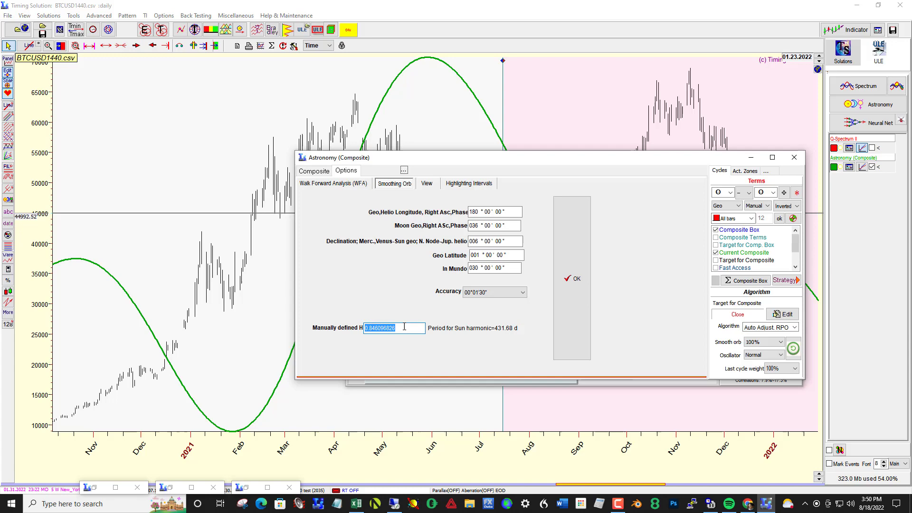
{"action": "right_click", "coordinate": [405, 327]}
{"action": "left_click", "coordinate": [432, 369]}
{"action": "left_click", "coordinate": [573, 294]}
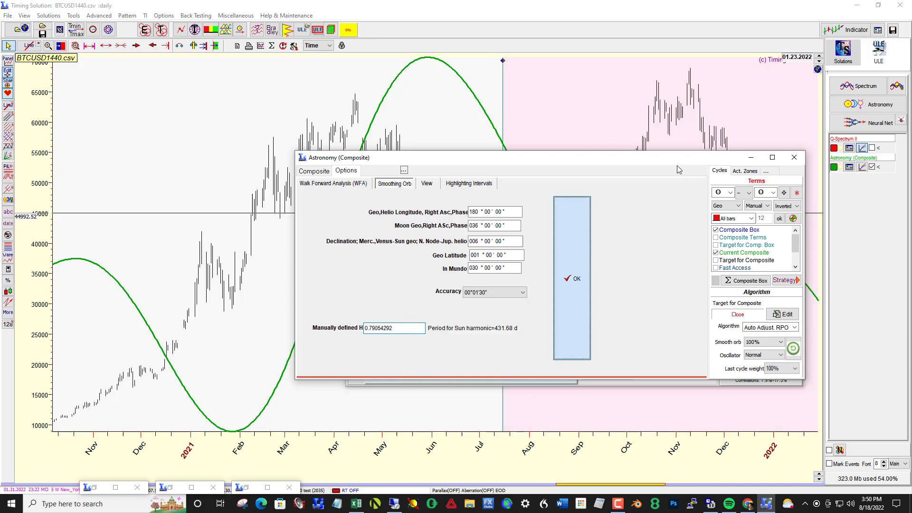
Hide the actual prices beyond the July 2021 border and move the Astronomy window clear of the projection line
{"action": "left_click_drag", "start_coordinate": [668, 161], "coordinate": [716, 316]}
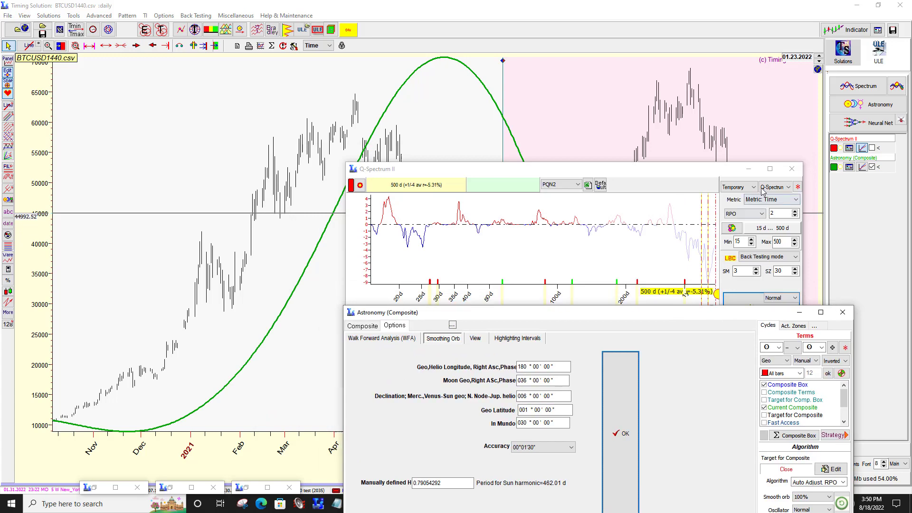
{"action": "left_click", "coordinate": [216, 46]}
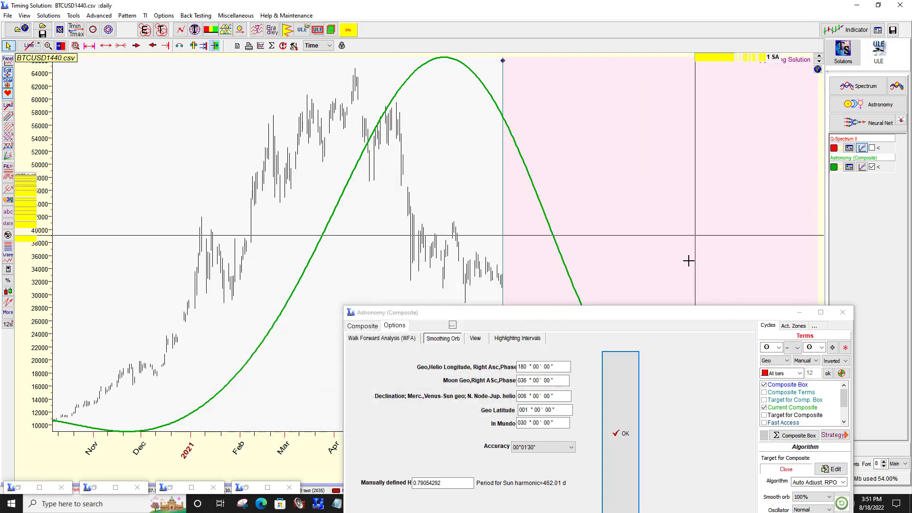
{"action": "left_click_drag", "start_coordinate": [650, 313], "coordinate": [641, 451]}
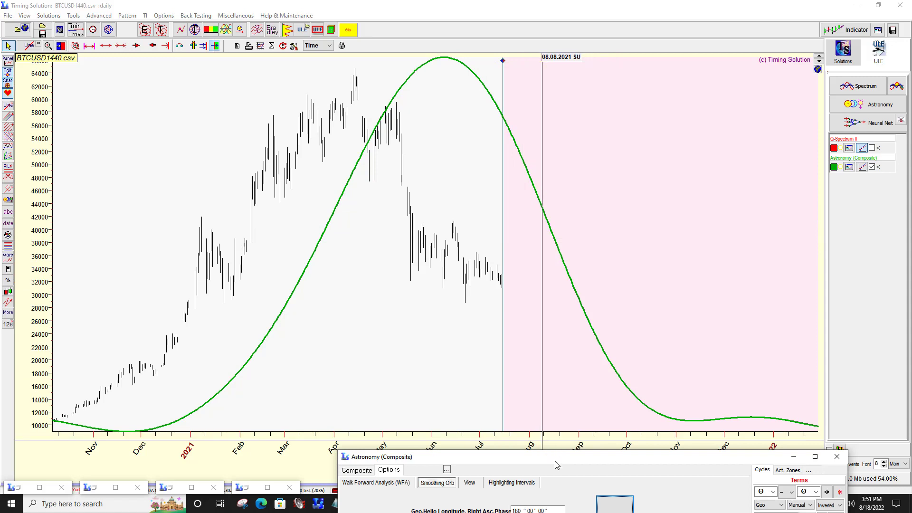
Try a Smooth orb of 5% for the Sun cycle composite
{"action": "left_click_drag", "start_coordinate": [557, 462], "coordinate": [241, 186]}
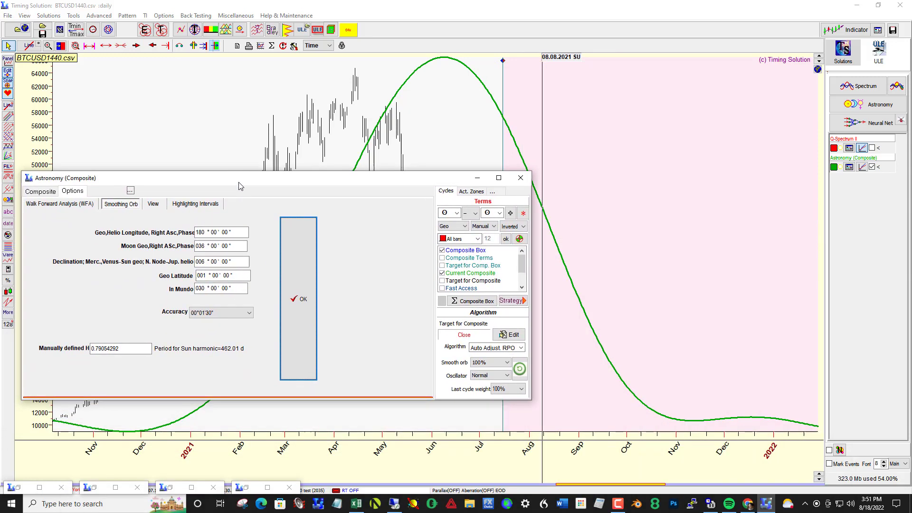
{"action": "left_click", "coordinate": [493, 366]}
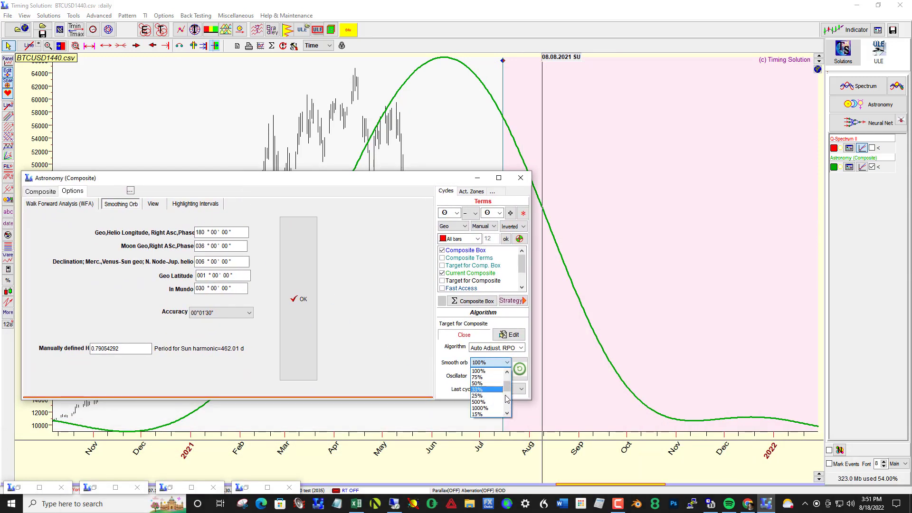
{"action": "left_click_drag", "start_coordinate": [509, 390], "coordinate": [509, 404]}
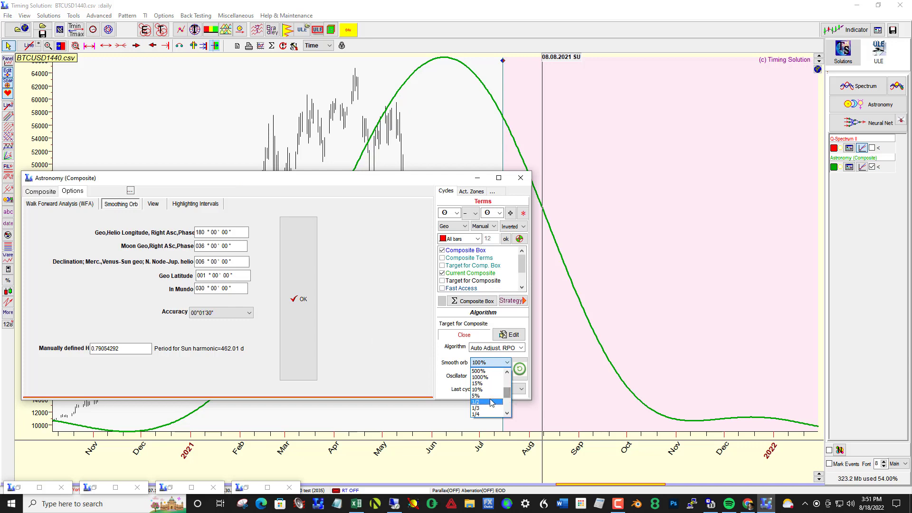
{"action": "left_click", "coordinate": [489, 396]}
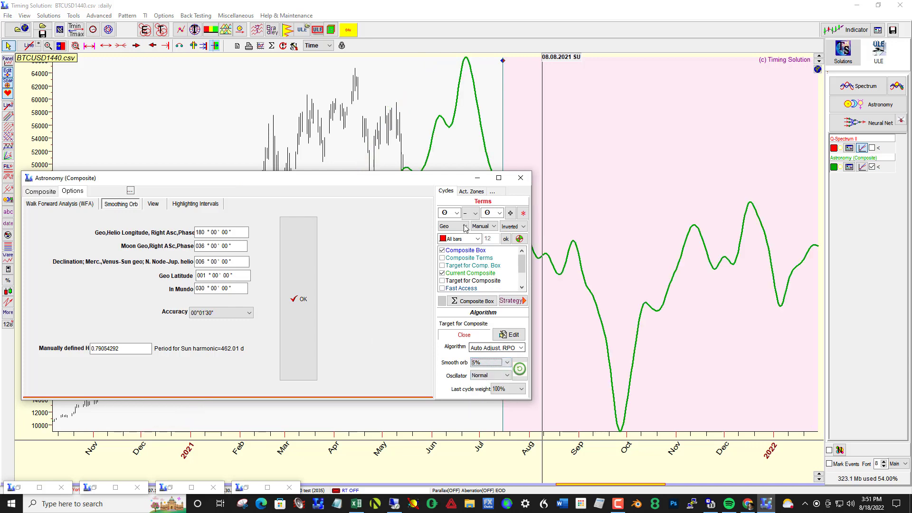
Examine the 5% orb projection line against the prices before the July 2021 border, at close range and over a wider period
{"action": "left_click_drag", "start_coordinate": [448, 181], "coordinate": [907, 201]}
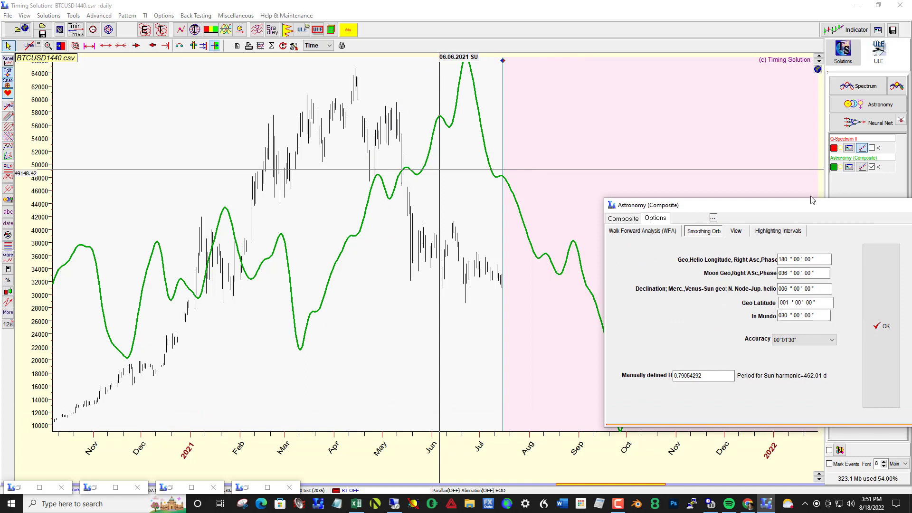
{"action": "left_click_drag", "start_coordinate": [454, 232], "coordinate": [522, 263]}
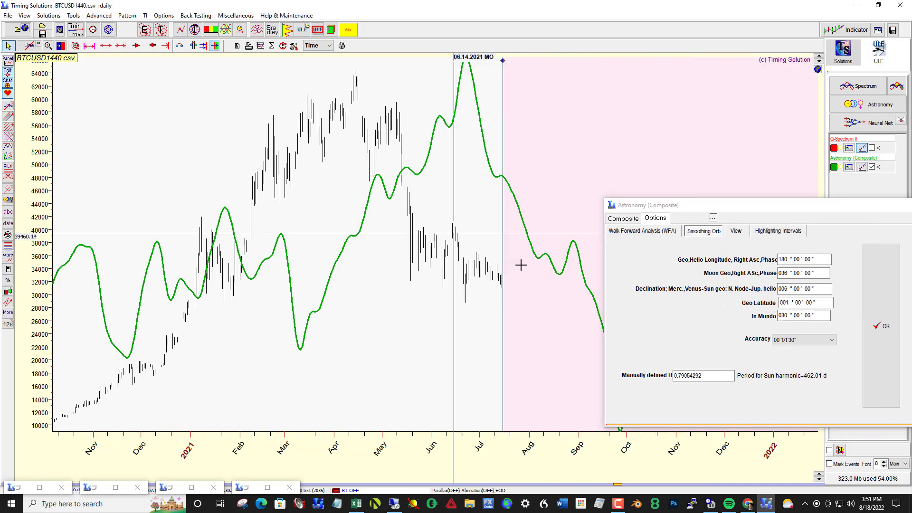
{"action": "left_click_drag", "start_coordinate": [622, 205], "coordinate": [905, 217]}
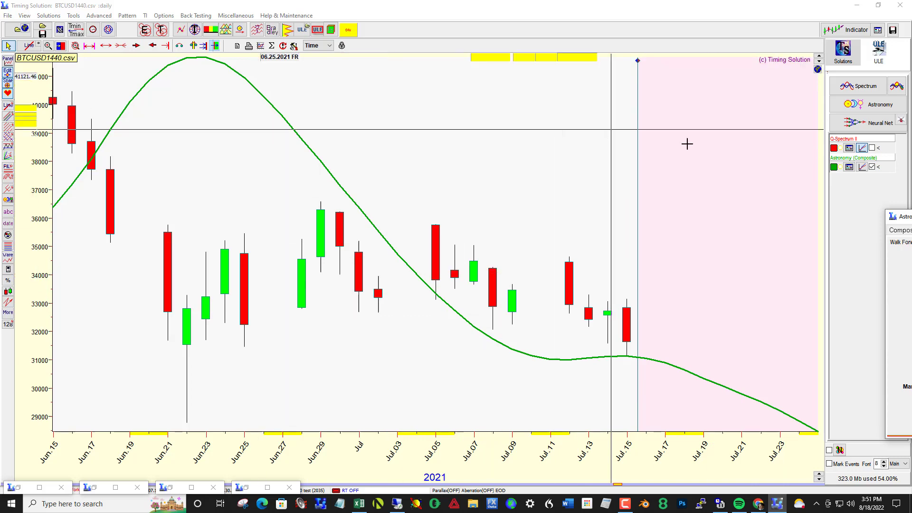
{"action": "left_click", "coordinate": [106, 46]}
{"action": "left_click", "coordinate": [106, 46]}
{"action": "left_click", "coordinate": [106, 45]}
{"action": "left_click", "coordinate": [106, 46]}
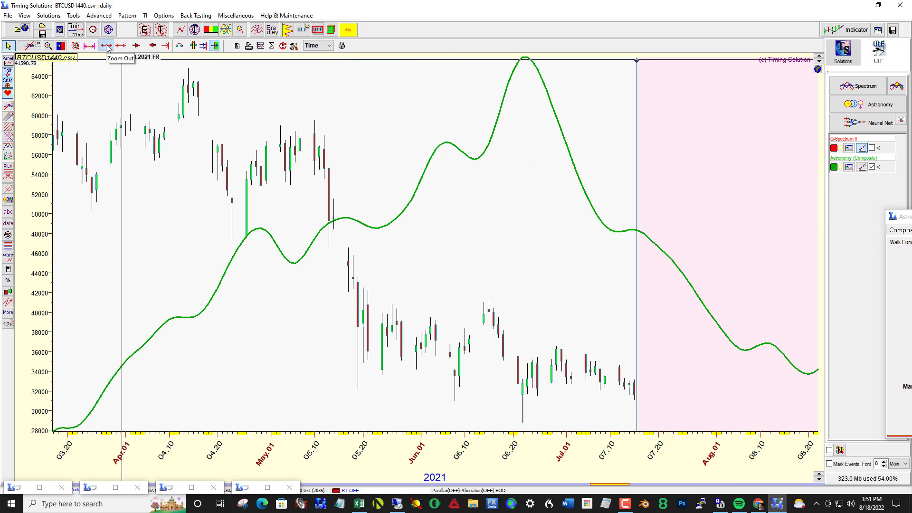
{"action": "left_click", "coordinate": [106, 45]}
{"action": "left_click", "coordinate": [106, 45]}
{"action": "left_click", "coordinate": [105, 46]}
{"action": "left_click", "coordinate": [106, 46]}
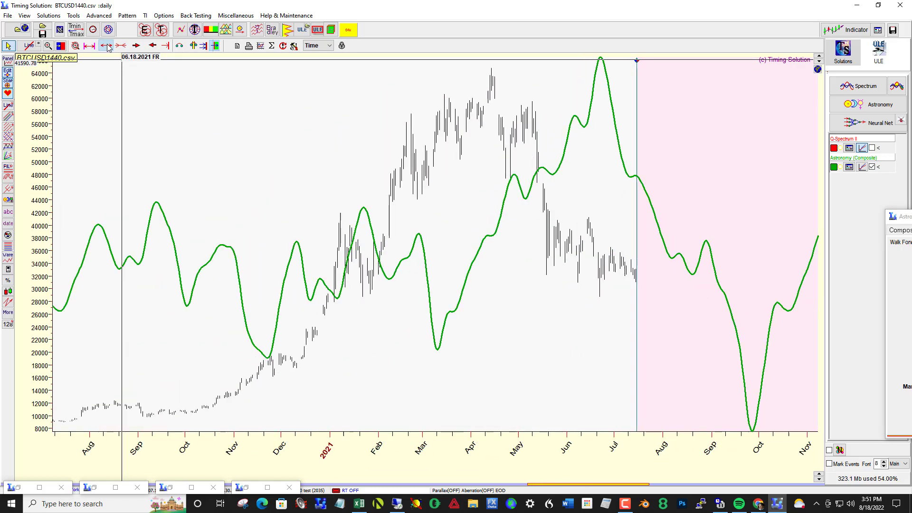
{"action": "left_click", "coordinate": [106, 46]}
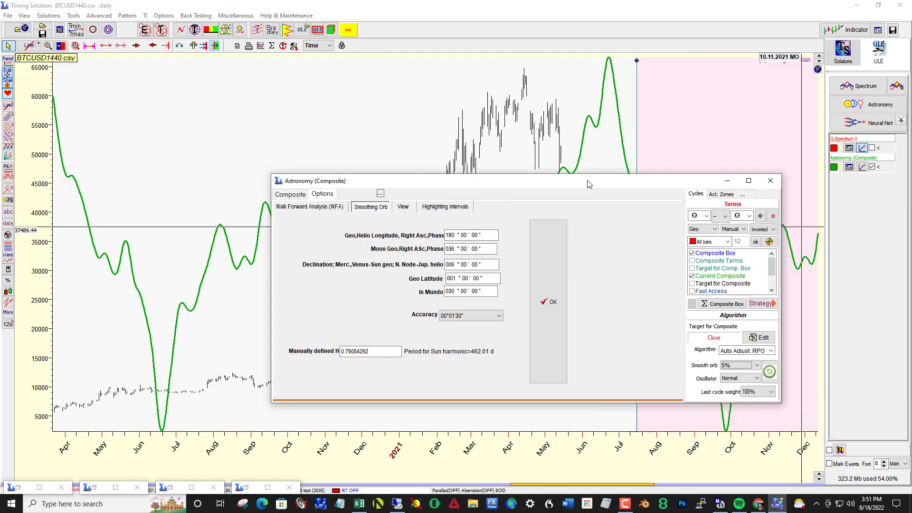
Set the composite's Smooth orb back to 100% and minimize the Astronomy window to clear the chart
{"action": "left_click", "coordinate": [741, 364]}
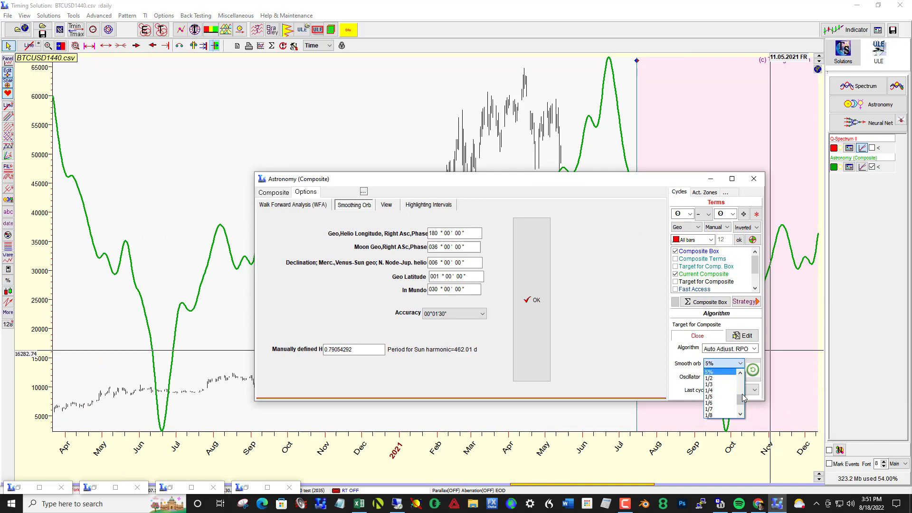
{"action": "scroll", "coordinate": [739, 393], "scroll_direction": "up", "scroll_amount": 3}
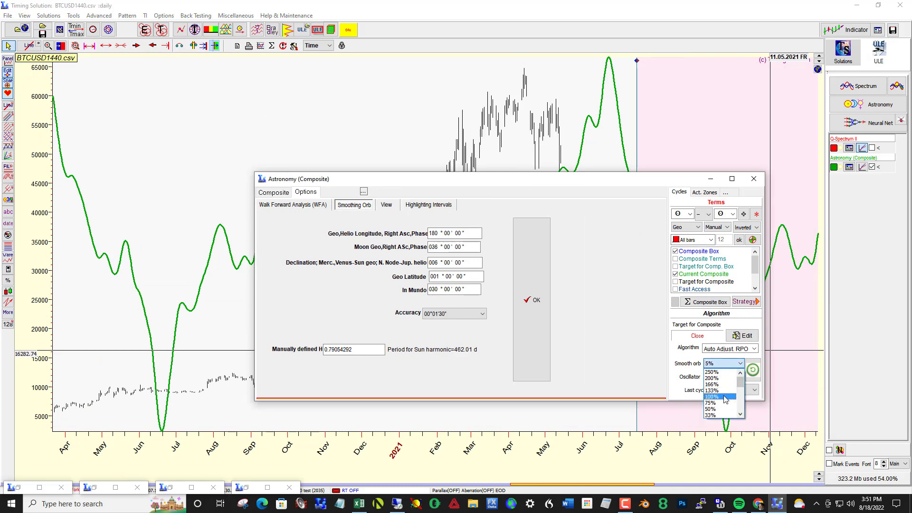
{"action": "left_click", "coordinate": [725, 397]}
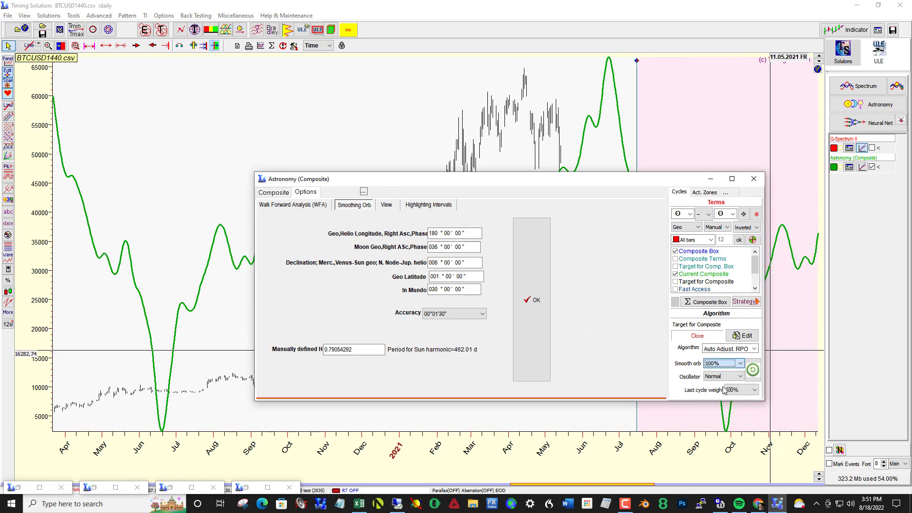
{"action": "left_click", "coordinate": [711, 182]}
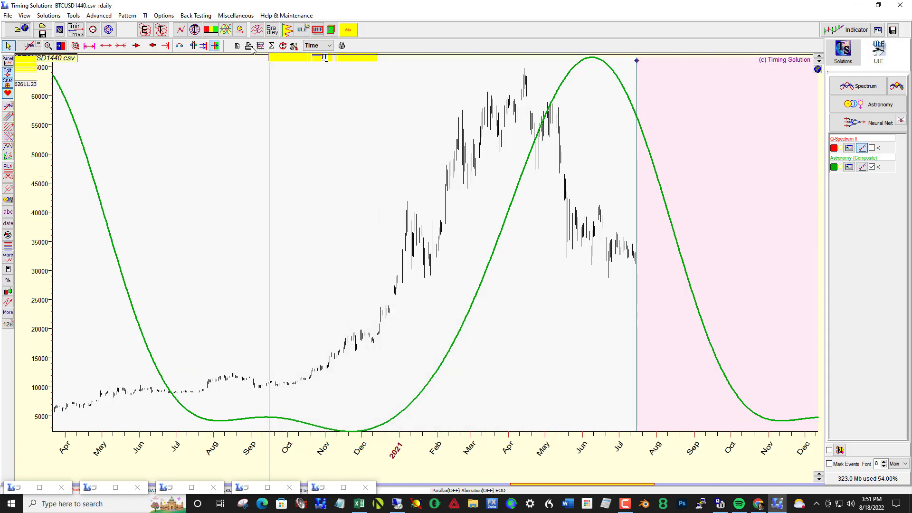
Show the actual prices beyond the July 2021 border and bring the following months into view beside the projection line
{"action": "left_click", "coordinate": [215, 45]}
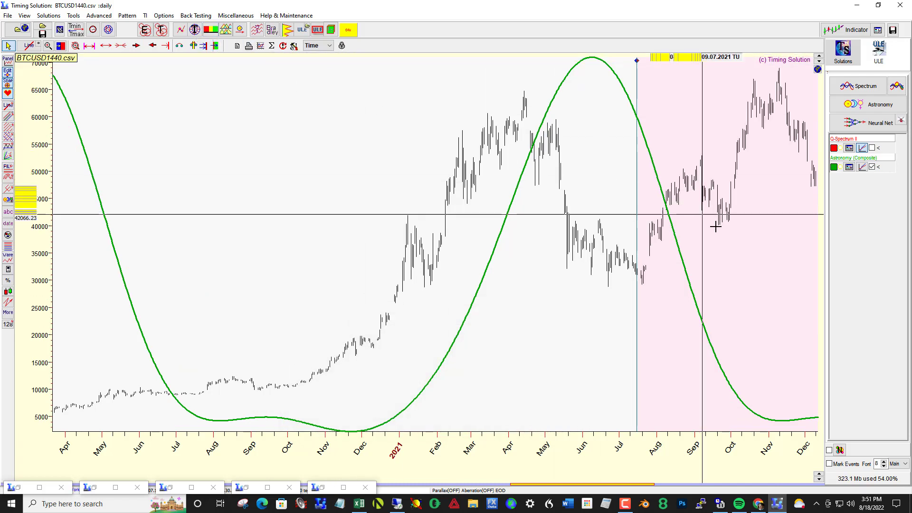
{"action": "left_click_drag", "start_coordinate": [704, 276], "coordinate": [535, 277]}
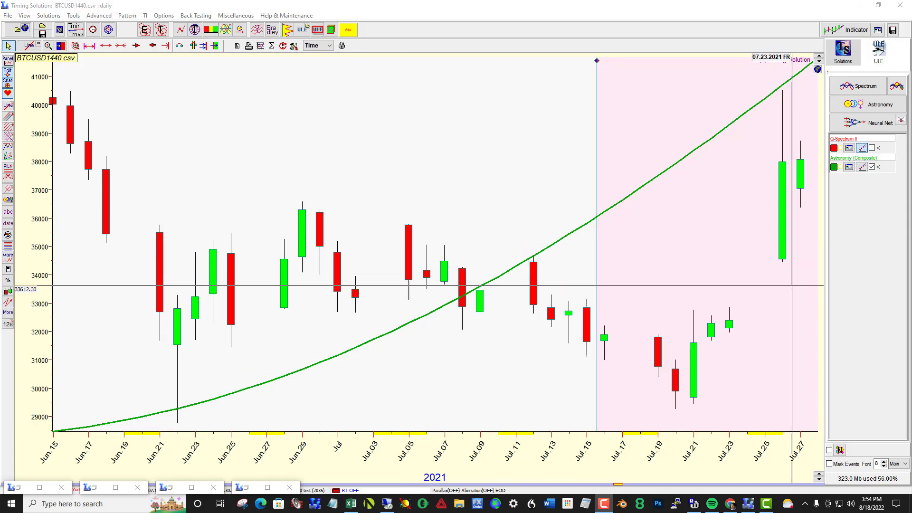
Review the Smoothing Orb options and manually defined Sun harmonic of the Astronomy composite, leaving them unchanged, and clear the window off the chart
{"action": "left_click", "coordinate": [850, 167]}
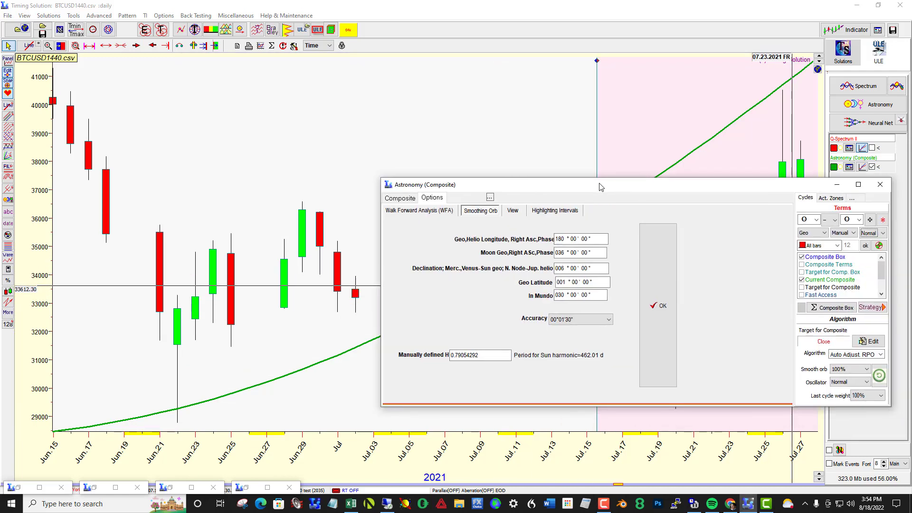
{"action": "left_click_drag", "start_coordinate": [600, 186], "coordinate": [593, 193]}
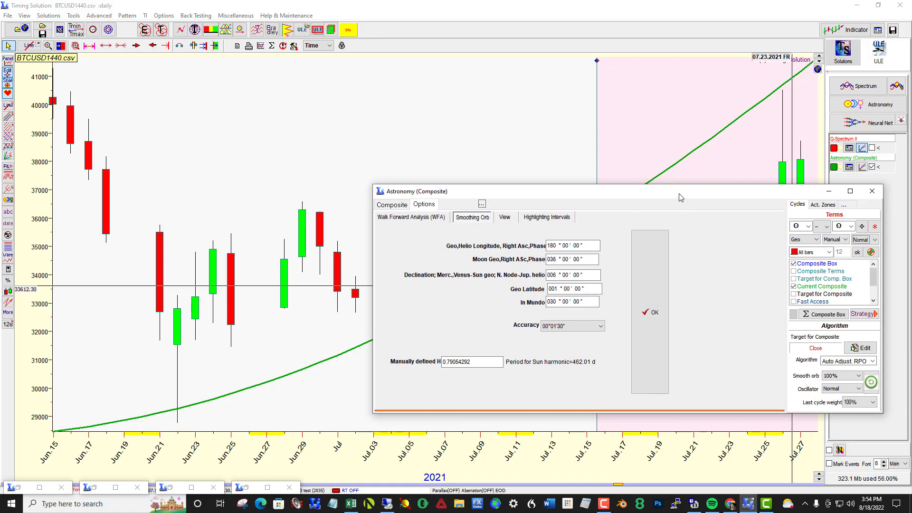
{"action": "left_click_drag", "start_coordinate": [680, 198], "coordinate": [643, 216]}
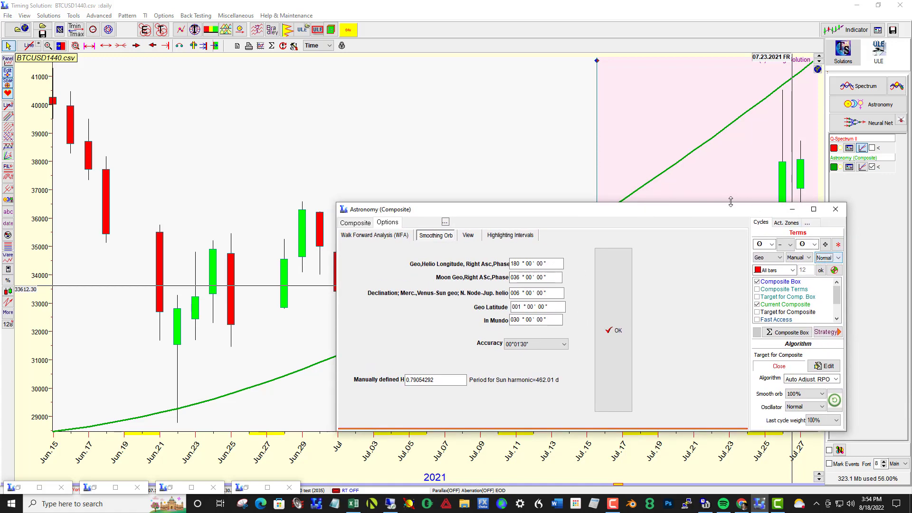
{"action": "key", "text": "Escape"}
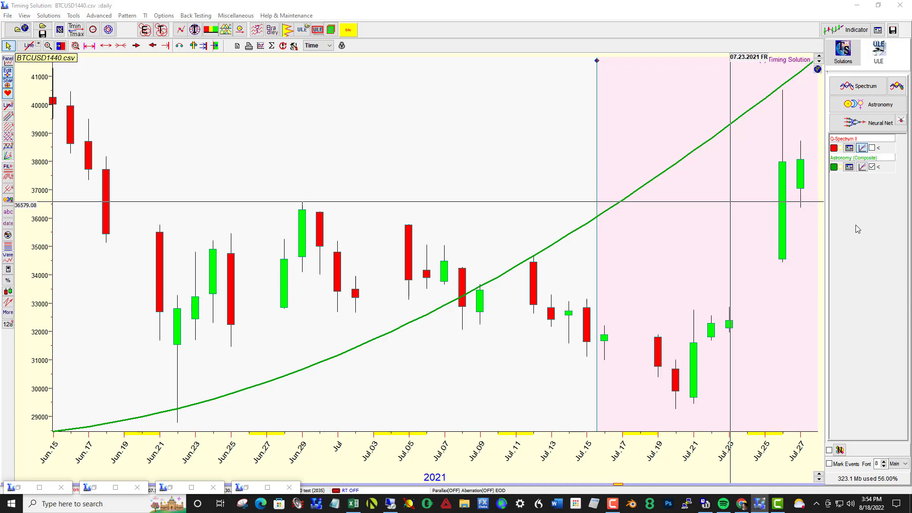
Examine the composite projection line against the actual prices from the July 2021 border through the end of 2021
{"action": "left_click", "coordinate": [106, 45]}
{"action": "left_click", "coordinate": [106, 46]}
{"action": "left_click", "coordinate": [106, 45]}
{"action": "left_click", "coordinate": [106, 45]}
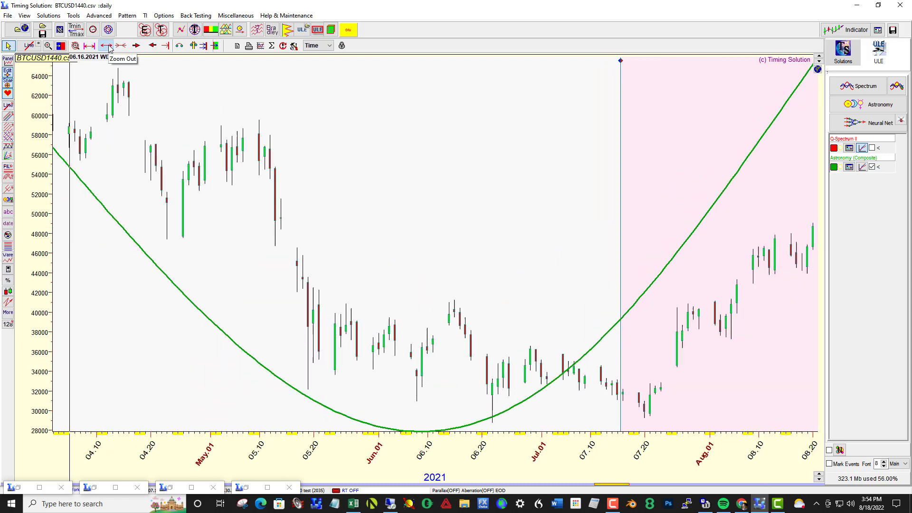
{"action": "left_click", "coordinate": [106, 46]}
{"action": "left_click", "coordinate": [106, 46]}
{"action": "left_click", "coordinate": [106, 45]}
{"action": "left_click", "coordinate": [106, 46]}
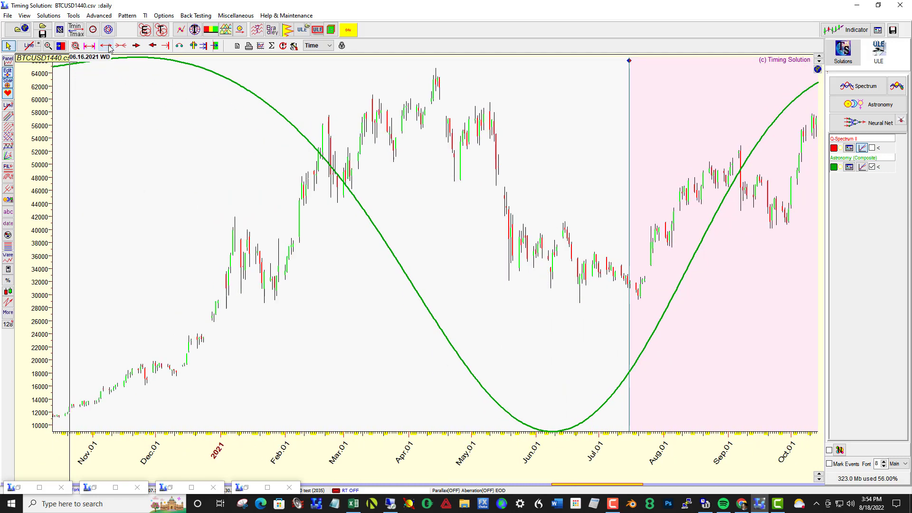
{"action": "left_click", "coordinate": [108, 46]}
{"action": "left_click", "coordinate": [108, 46]}
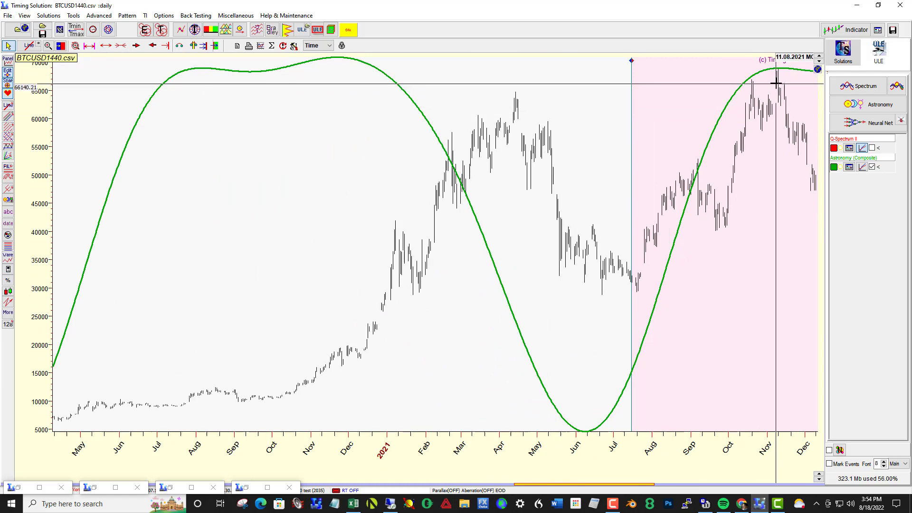
{"action": "scroll", "coordinate": [777, 83], "scroll_direction": "down", "scroll_amount": 5}
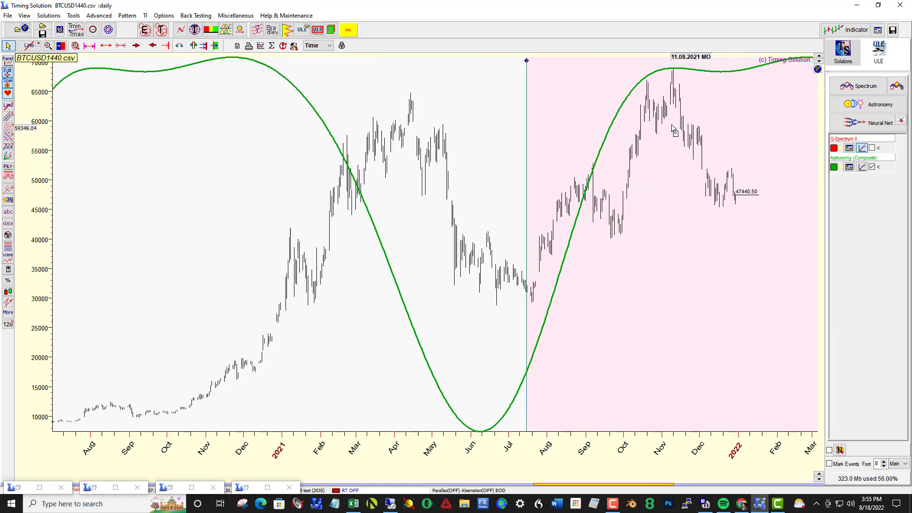